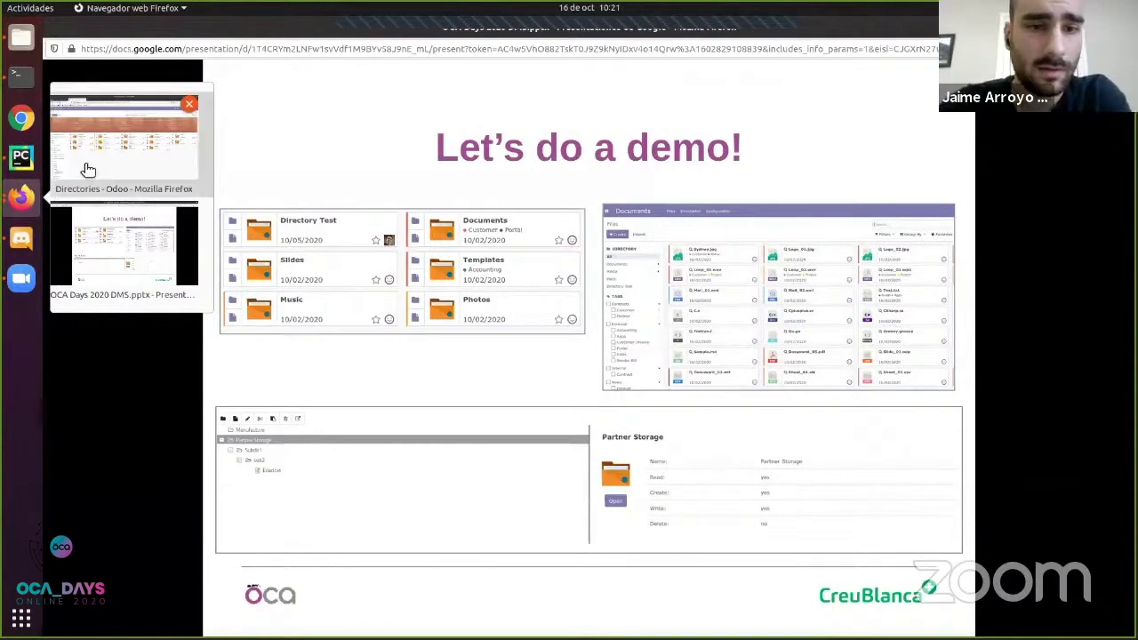
- Filter directories by the Documents parent and its Sheets subfolder, then show all 14 again
left_click(84, 167)
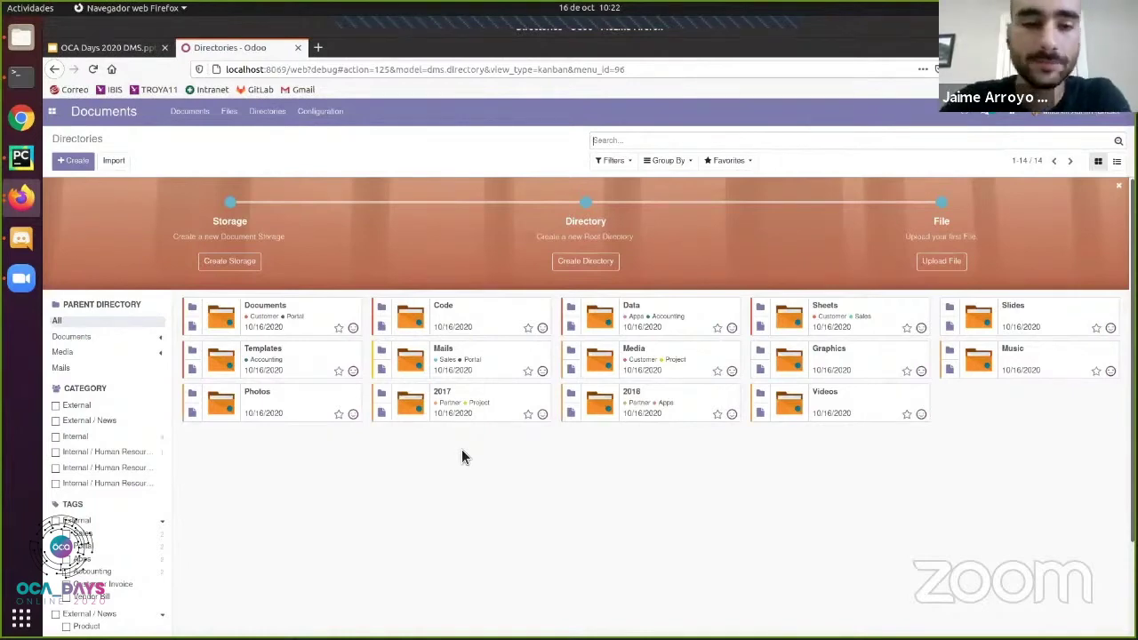
left_click(112, 342)
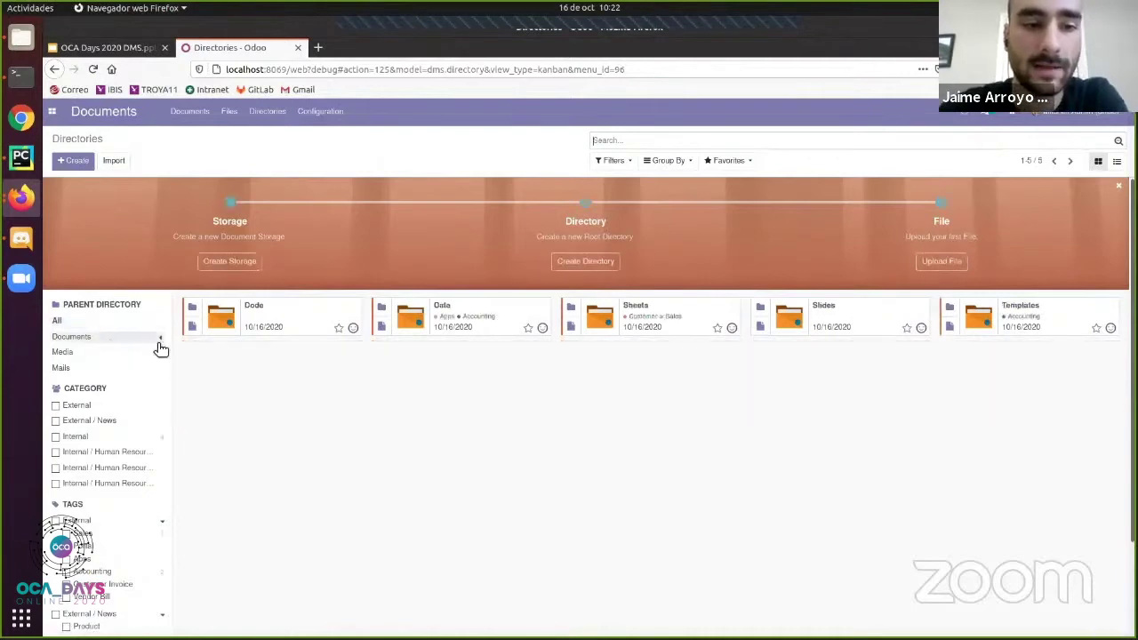
left_click(160, 339)
left_click(124, 350)
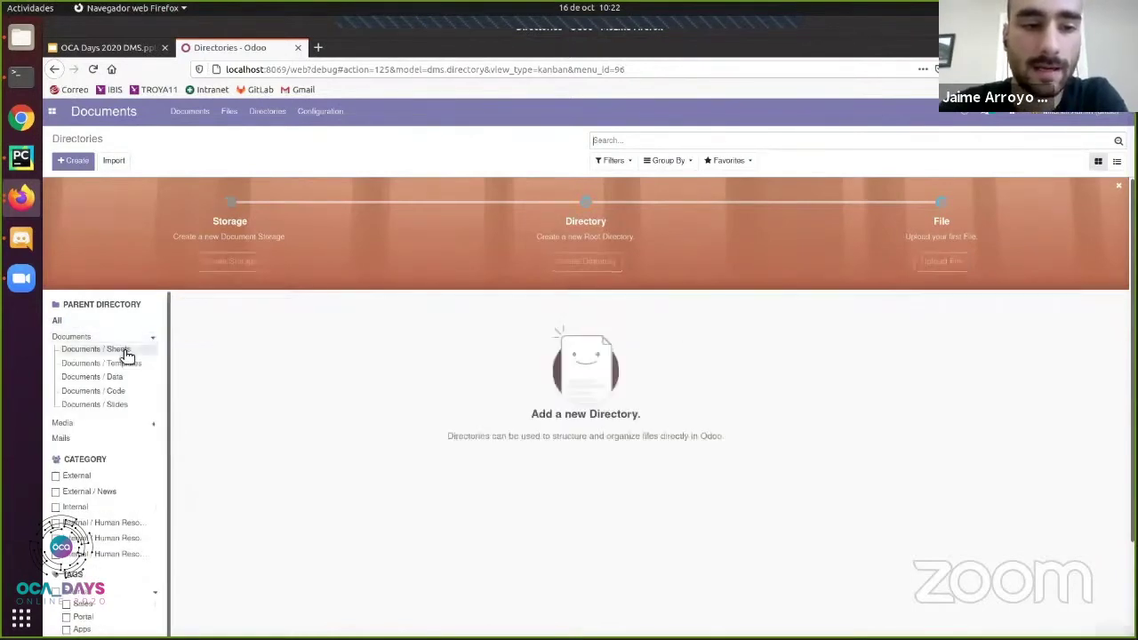
left_click(114, 322)
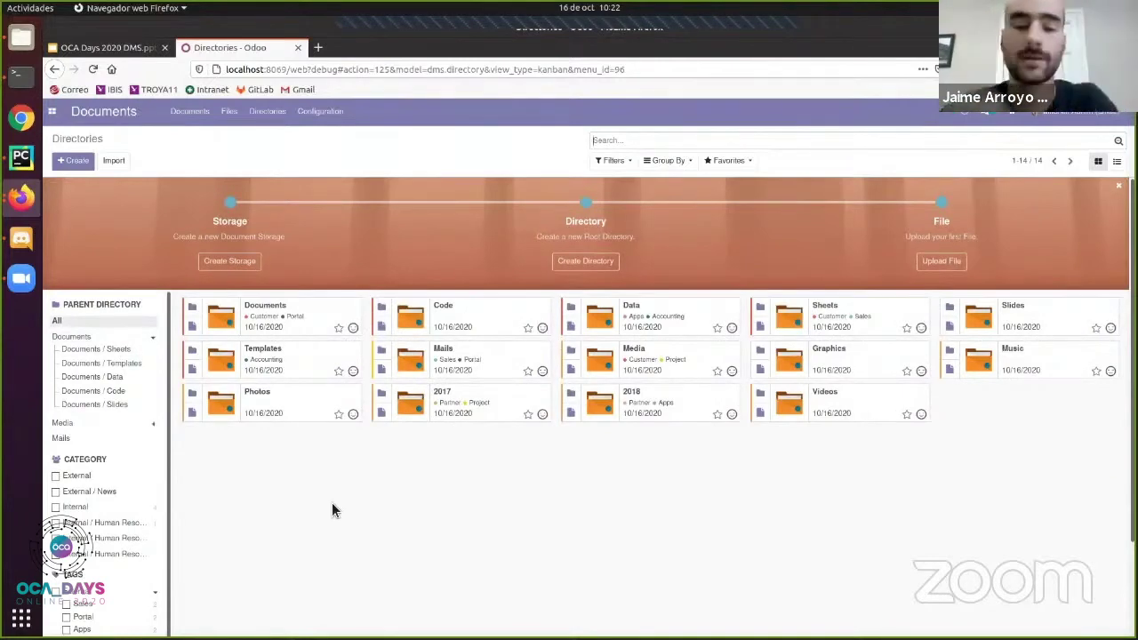
- Search directories for 'document' and open the Documents directory record
left_click(755, 139)
type("dire")
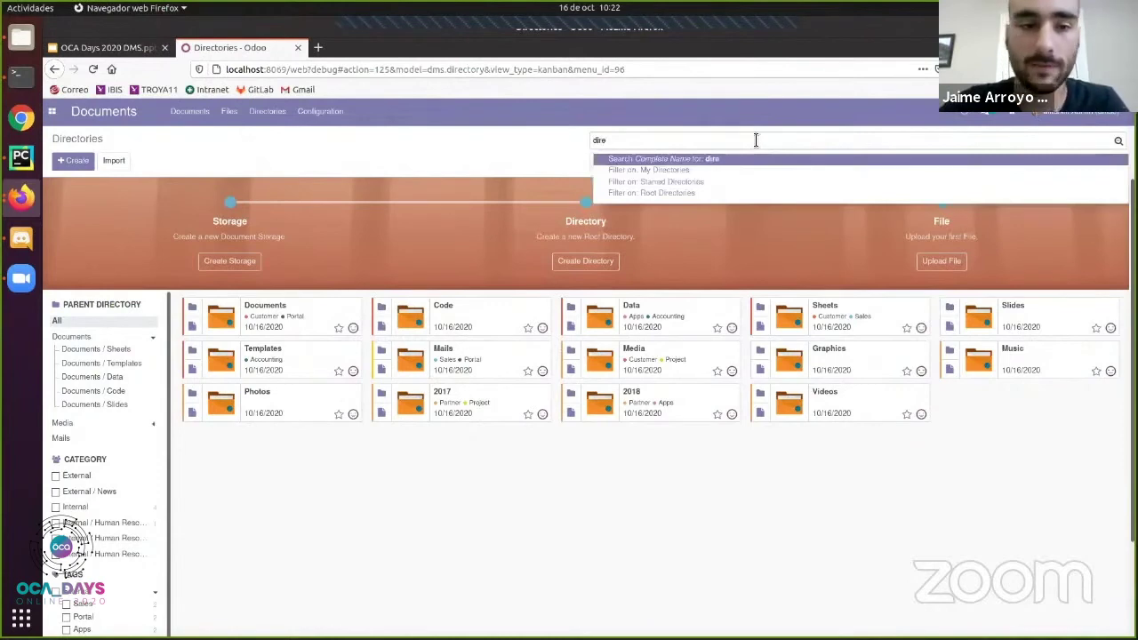
key("BackSpace")
key("BackSpace")
type("ocument")
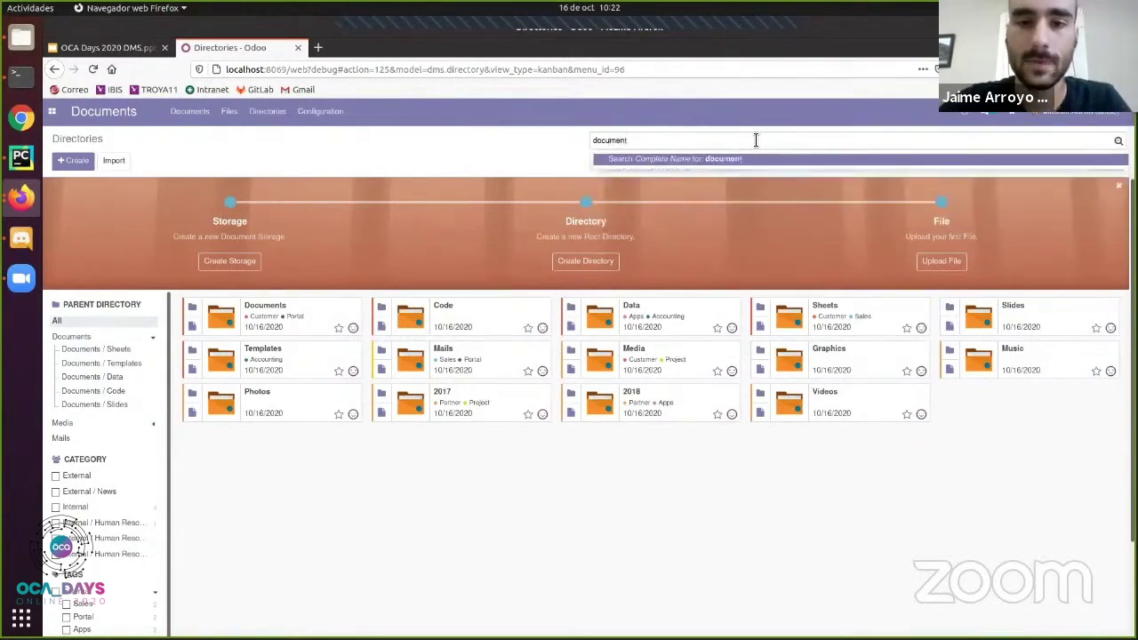
key("Return")
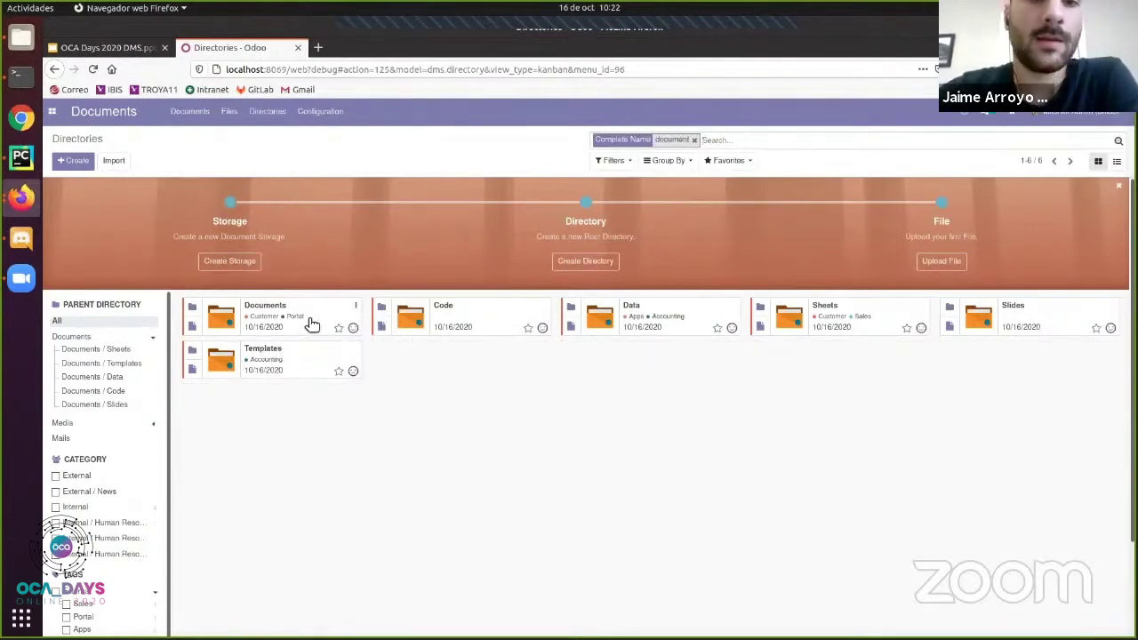
scroll(114, 461, "down", 1)
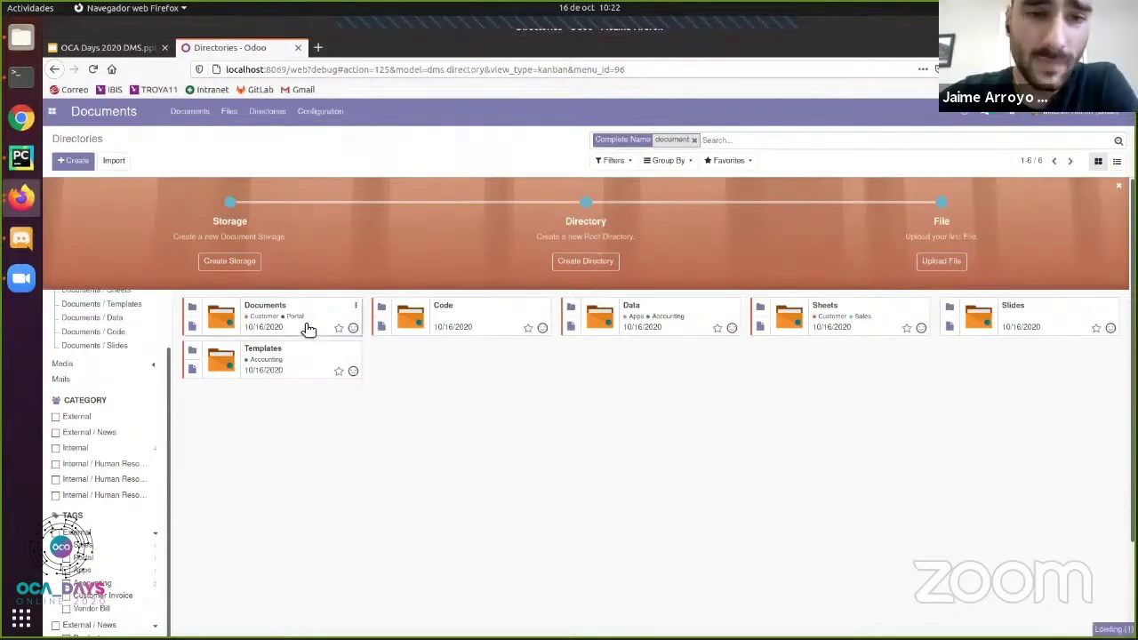
left_click(343, 329)
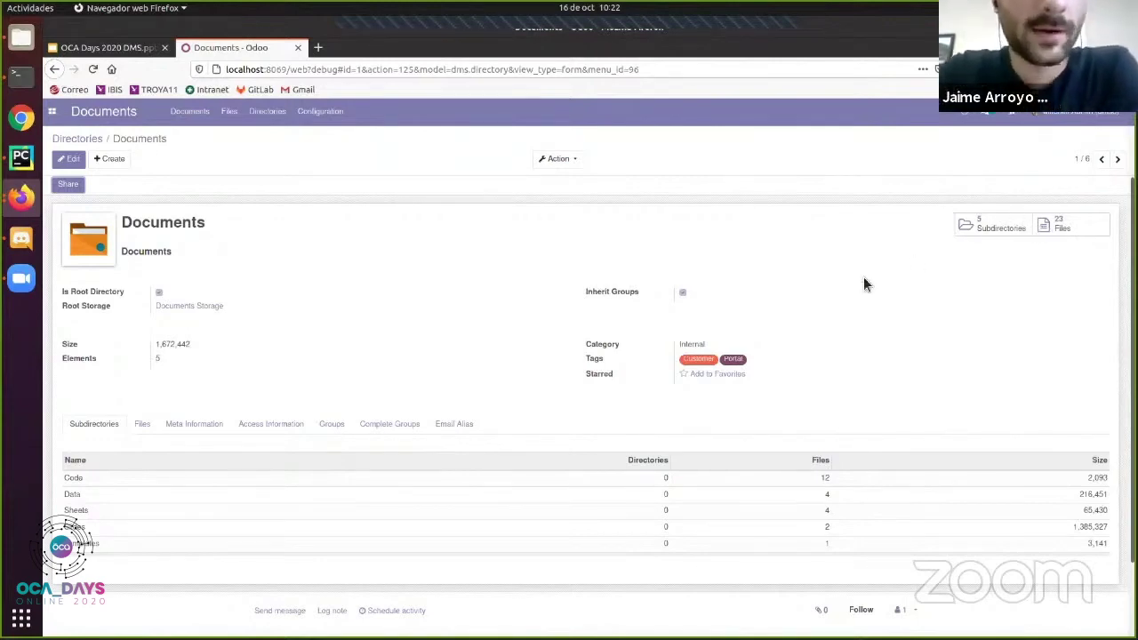
- Review the Documents directory's Files, Meta Information, Access Information and Groups tabs, then list its subdirectories
left_click(143, 425)
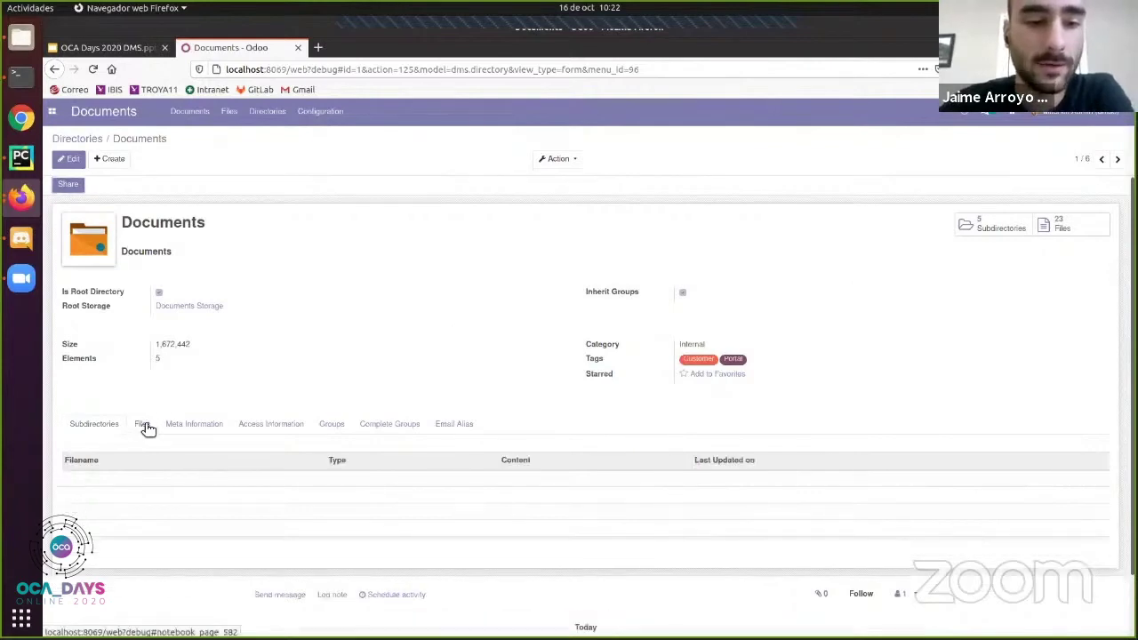
left_click(191, 424)
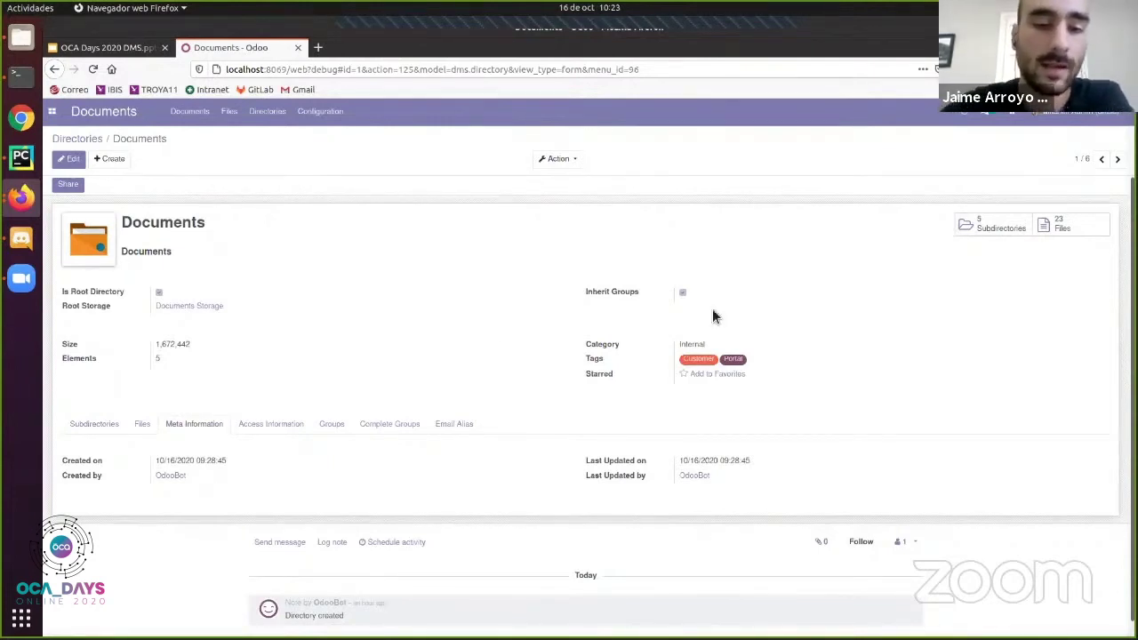
left_click(296, 424)
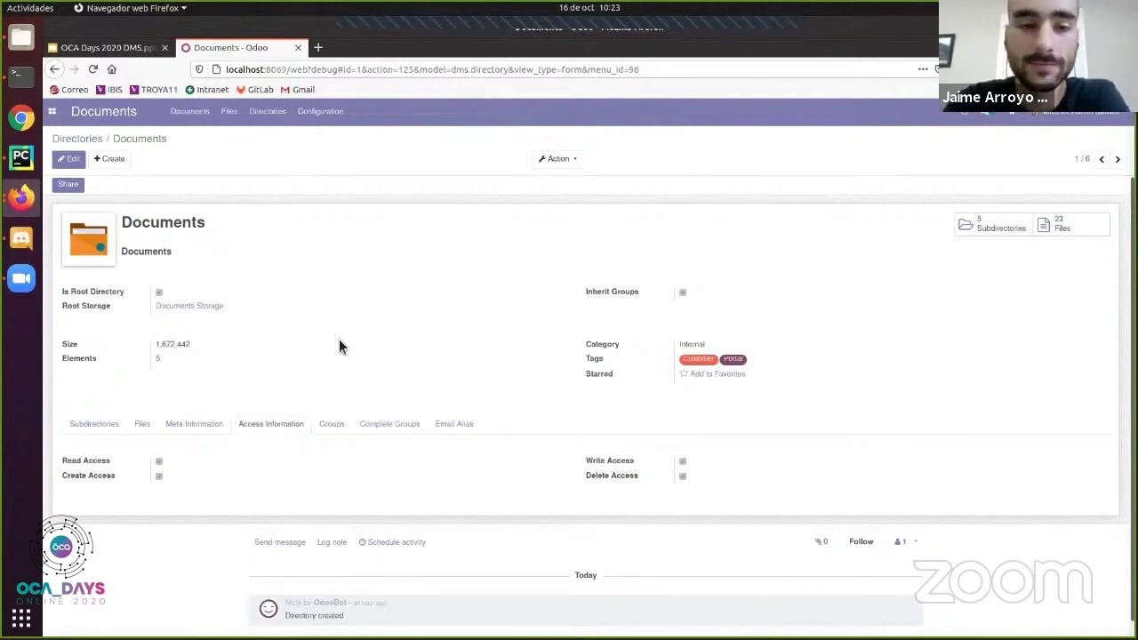
left_click(332, 425)
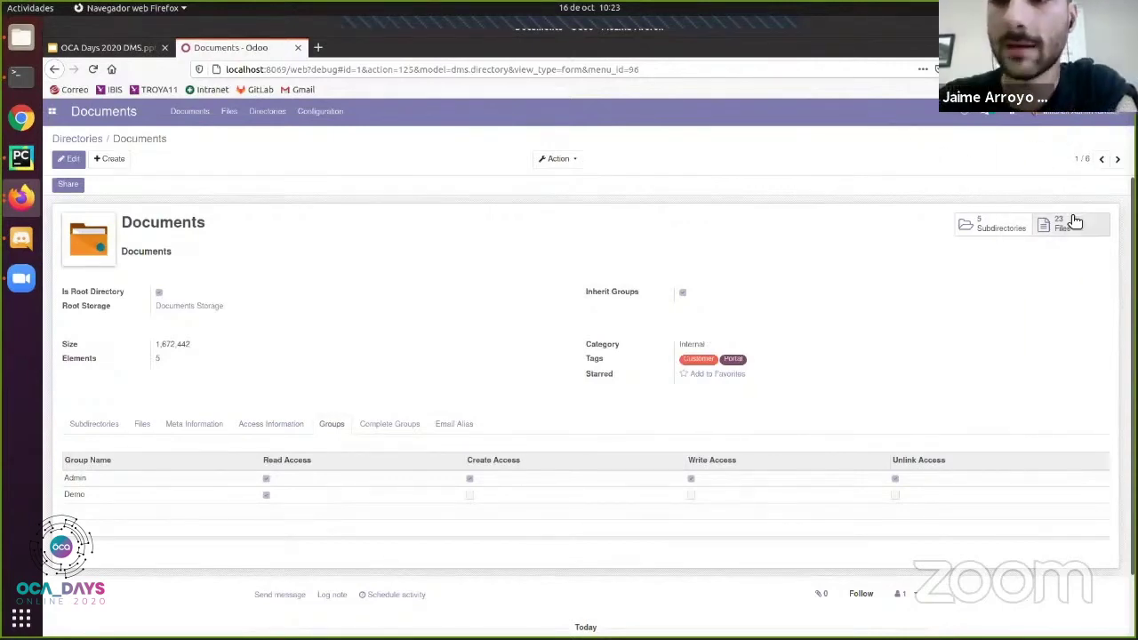
left_click(1014, 233)
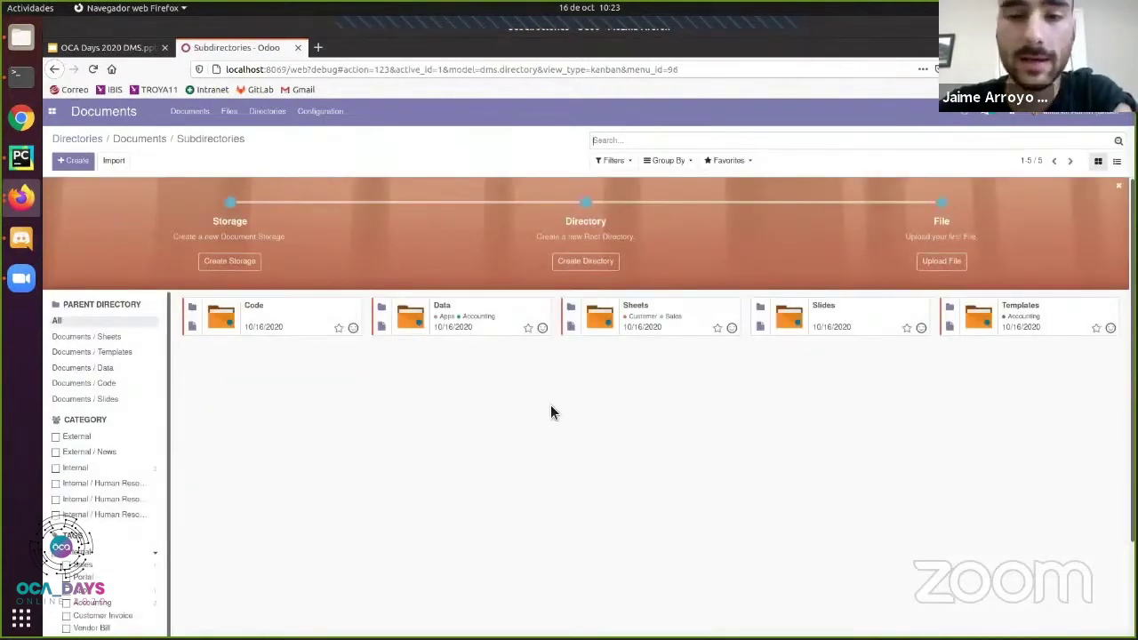
- Open the Data subdirectory and list its four files
left_click(488, 331)
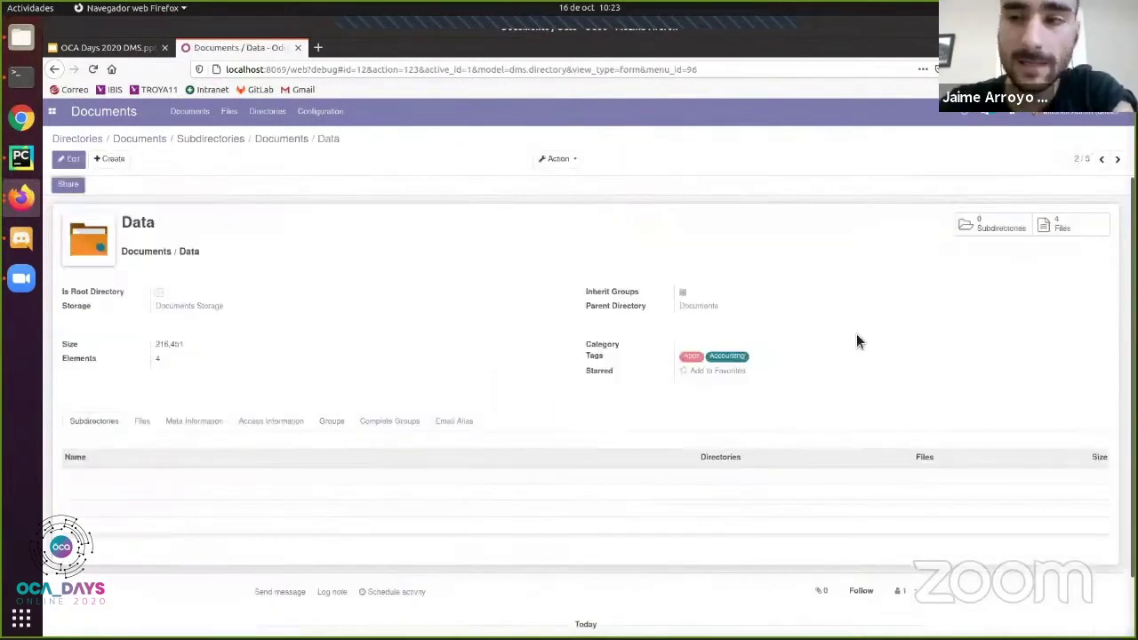
left_click(1066, 231)
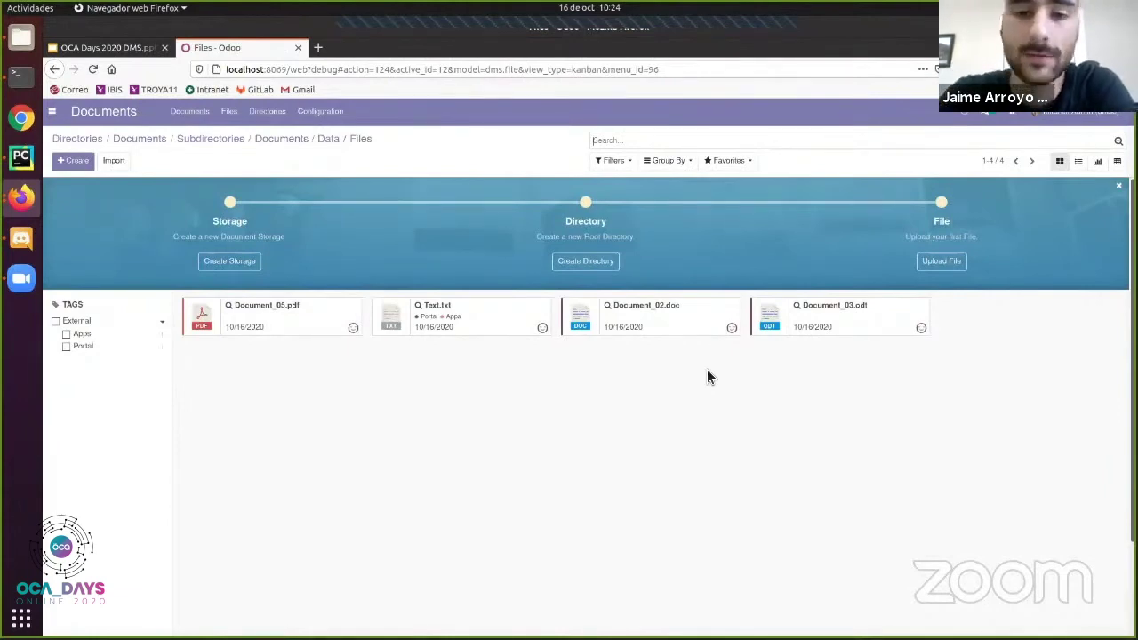
- Open the Document_05.pdf record and check its access and meta information
left_click(289, 318)
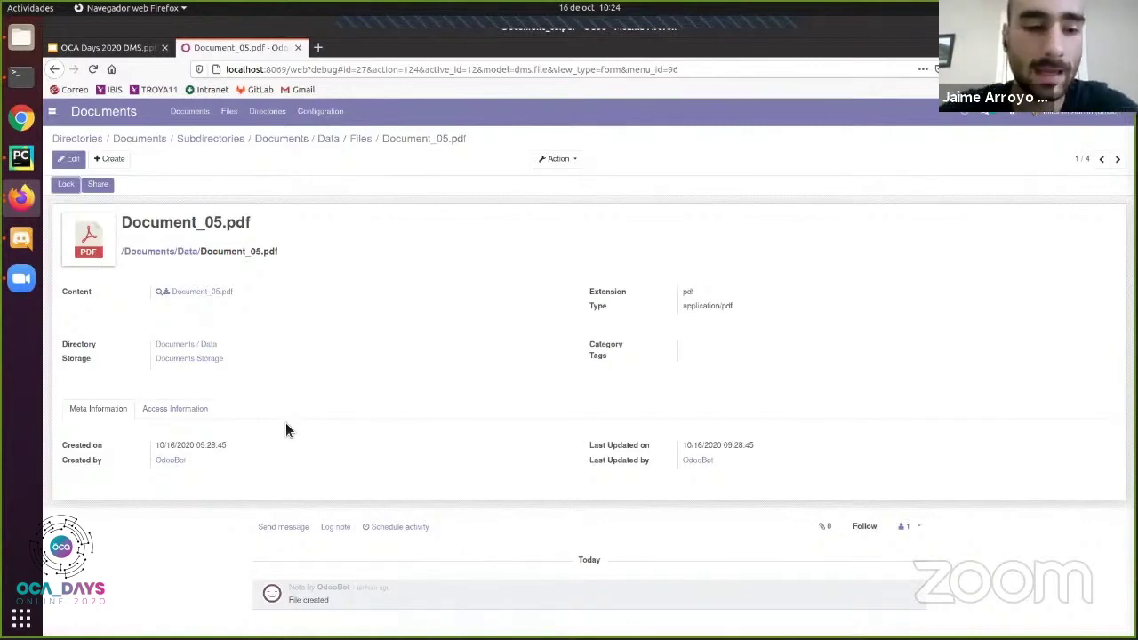
left_click(202, 411)
left_click(138, 408)
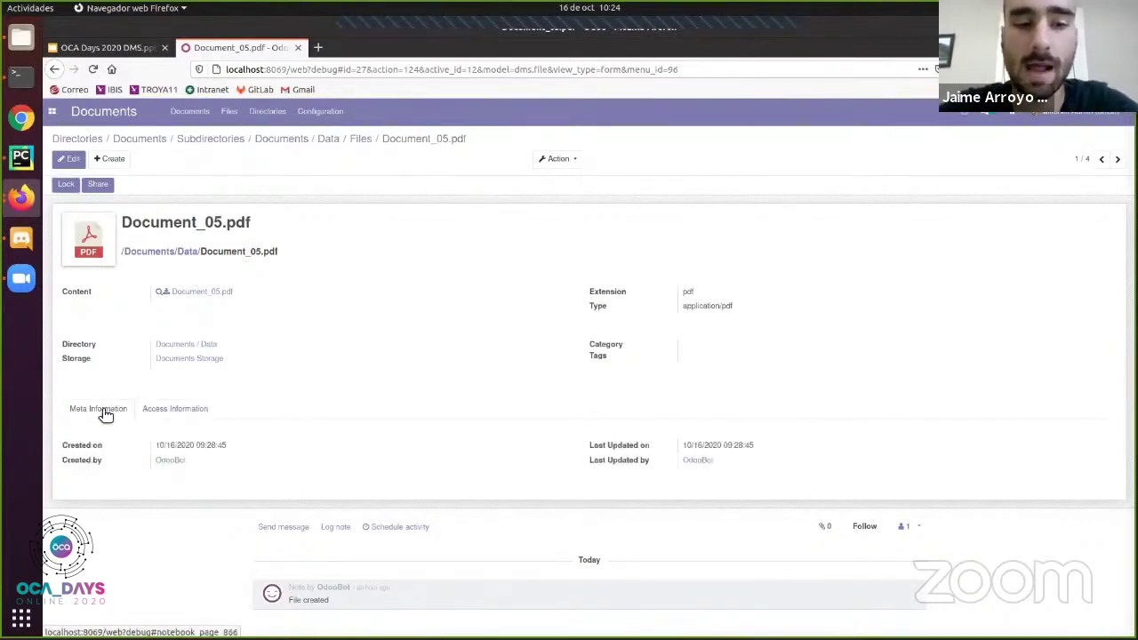
- Preview the Document_05.pdf content, then download the file
left_click(158, 291)
scroll(524, 417, "down", 3)
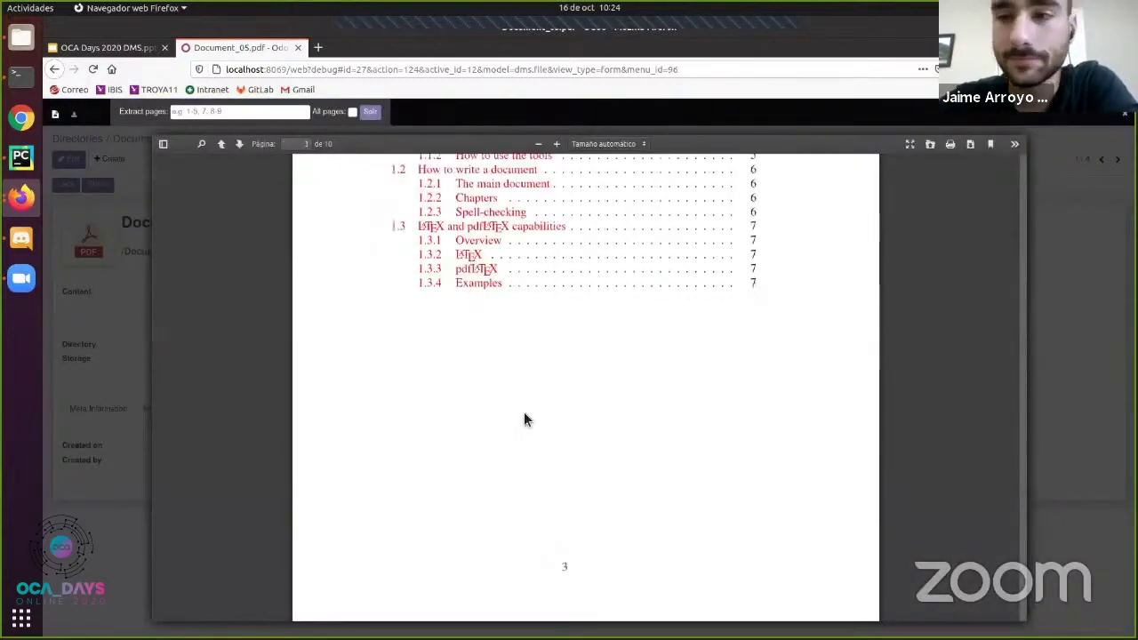
scroll(524, 418, "up", 3)
left_click(1048, 203)
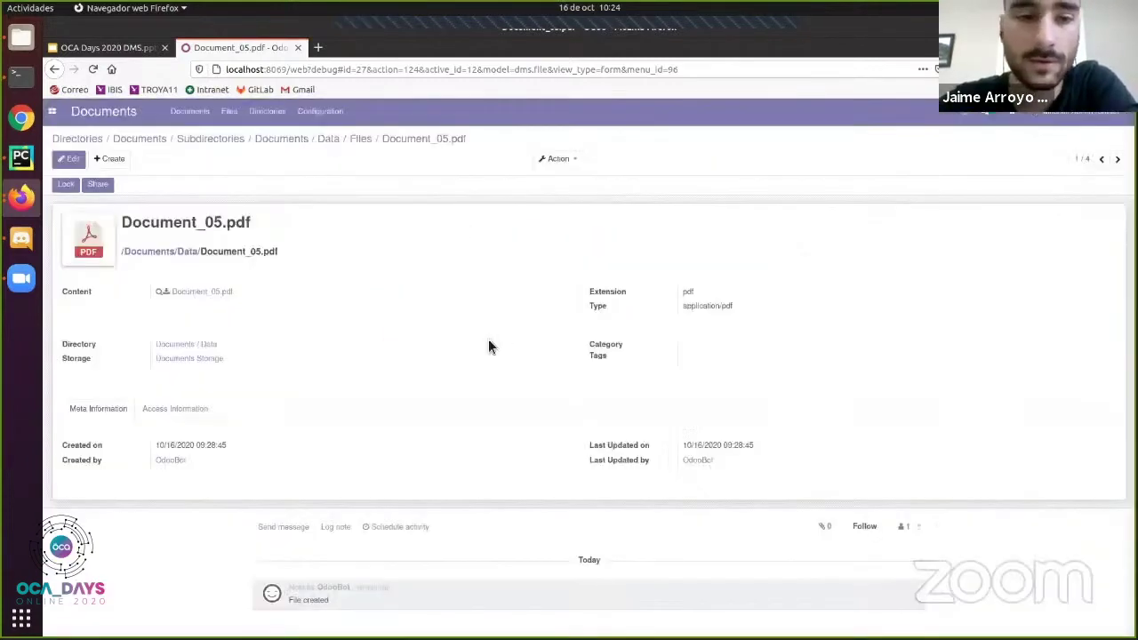
left_click(220, 293)
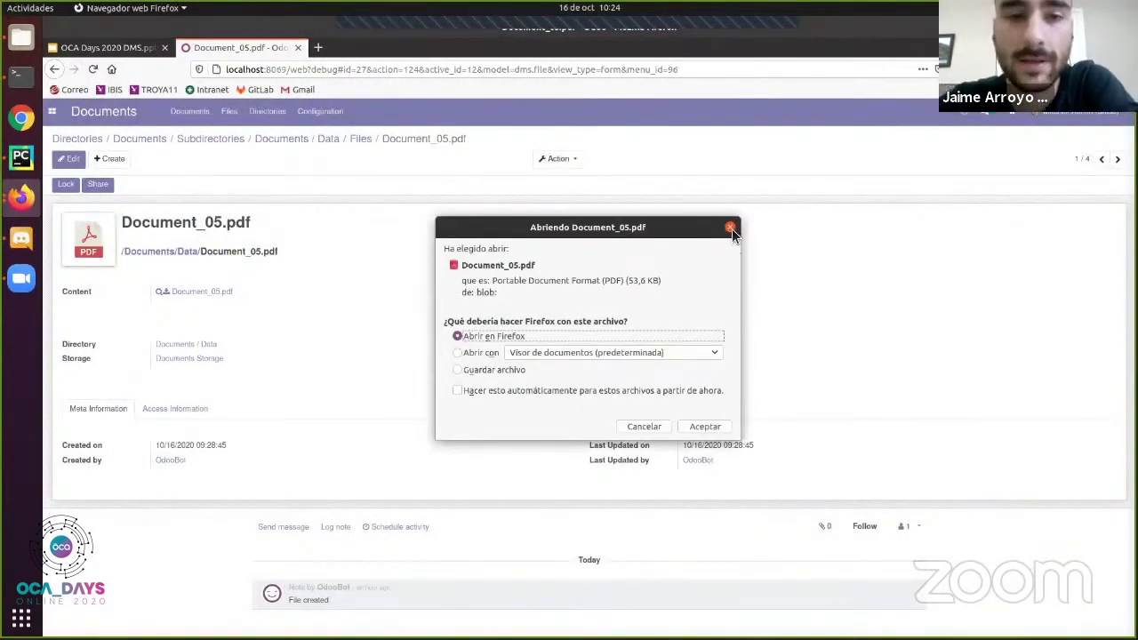
left_click(730, 227)
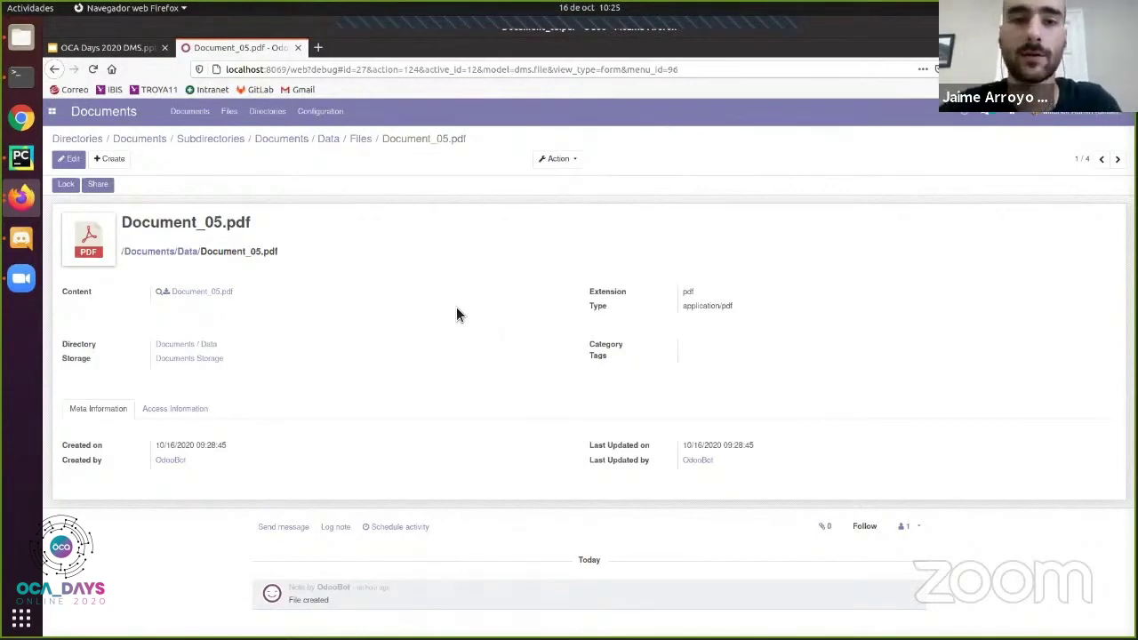
- Go to Configuration > Storages and start a new storage record
left_click(321, 113)
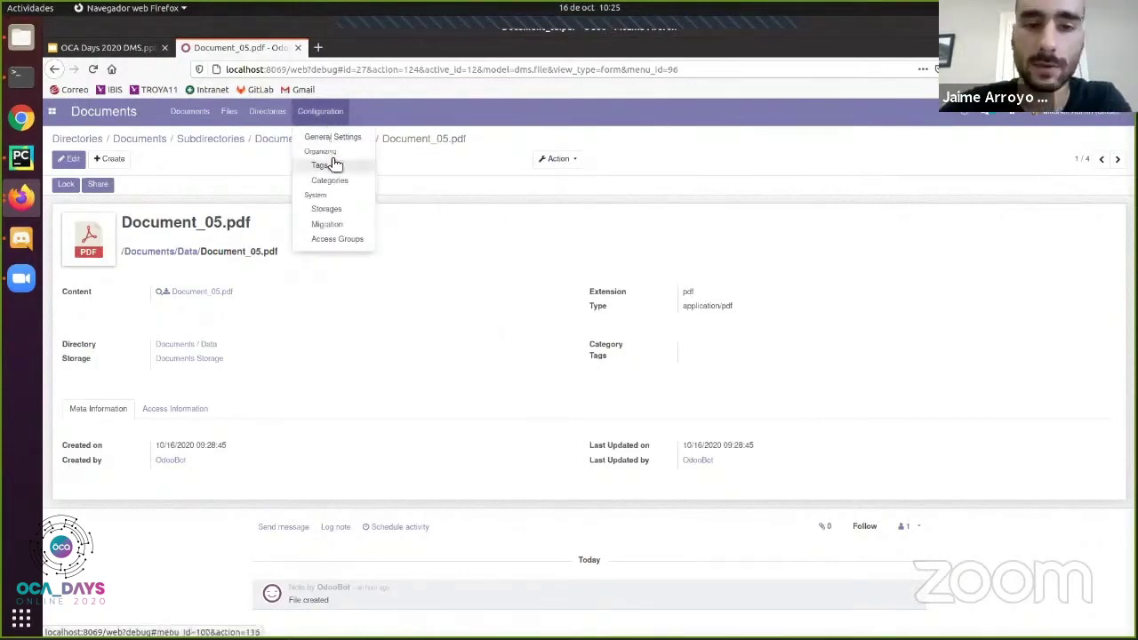
left_click(328, 208)
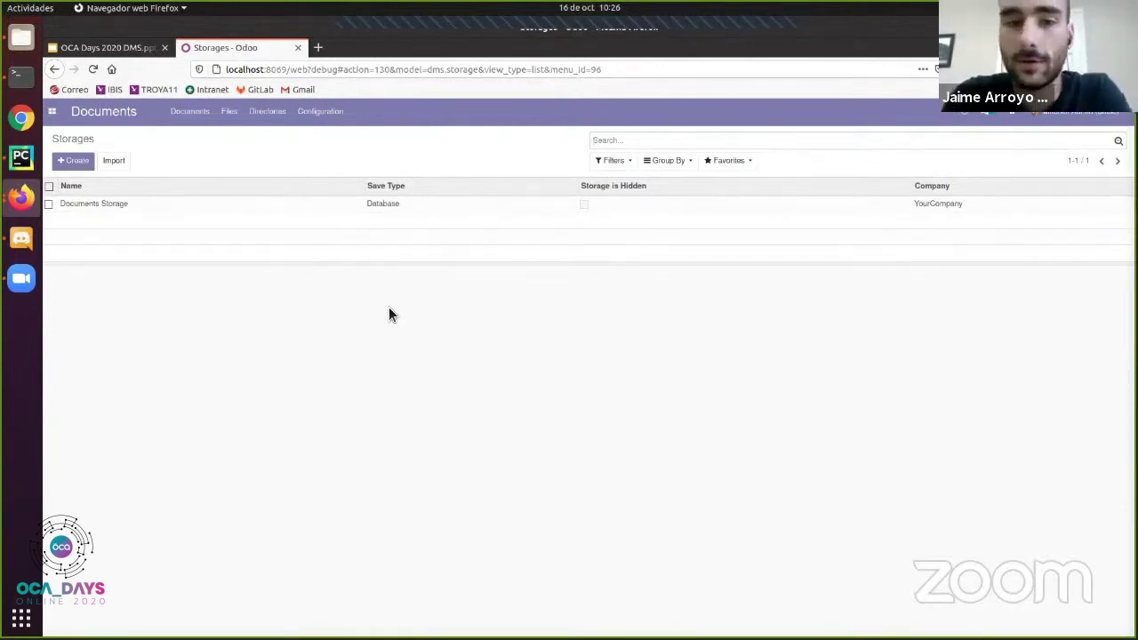
left_click(76, 160)
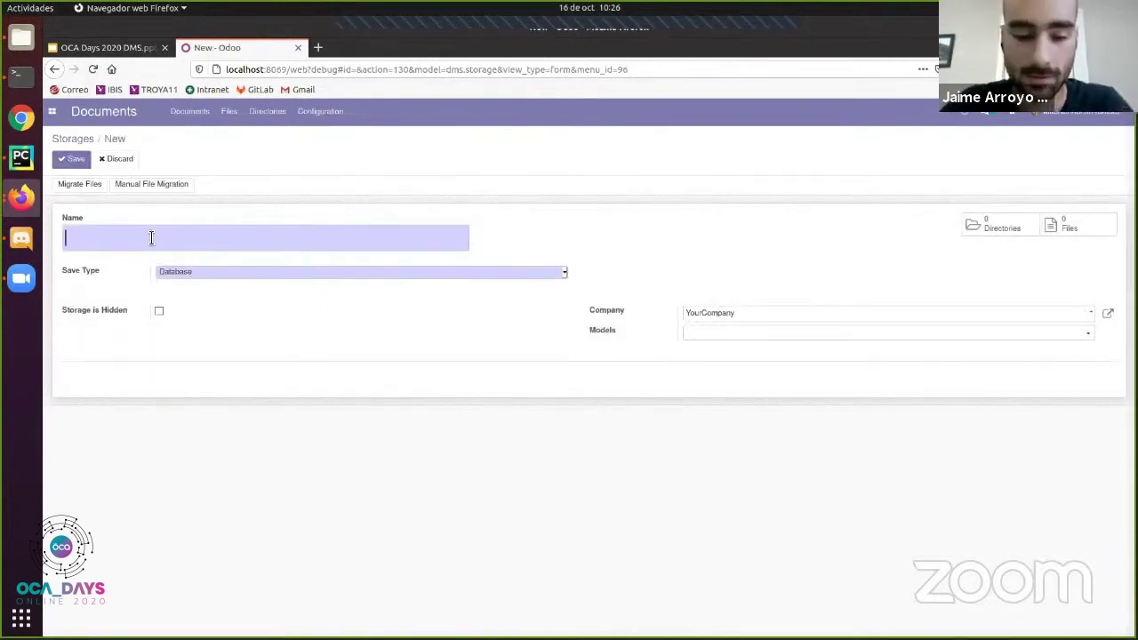
- Name the storage 'Contact Storage', link it to the Contact model, and save
type("Contact ")
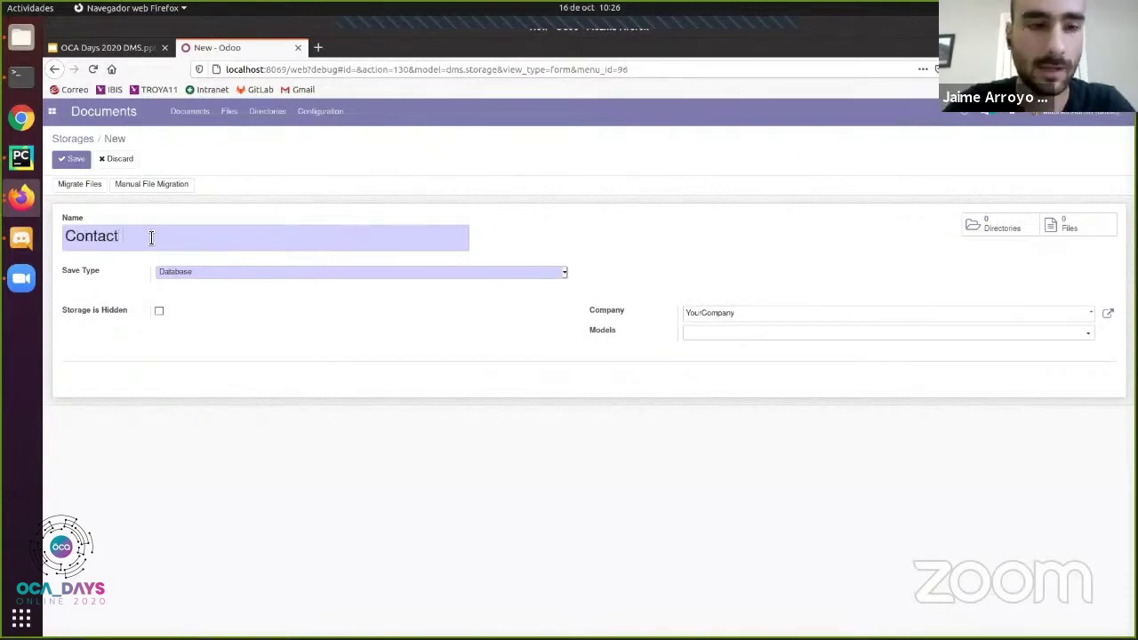
type("Storage")
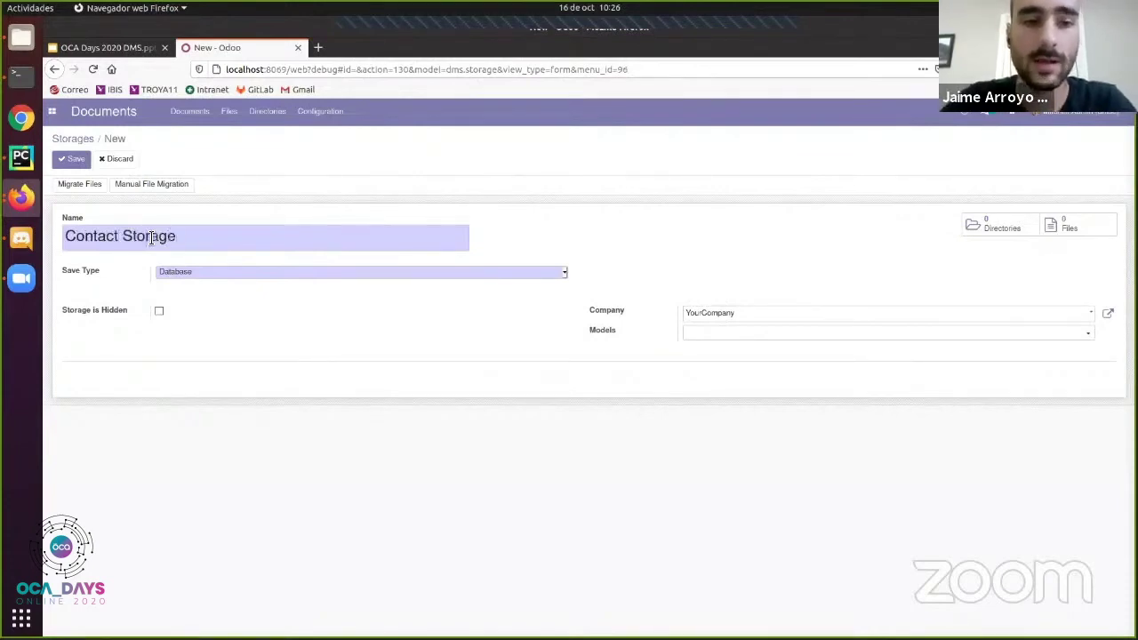
left_click(748, 334)
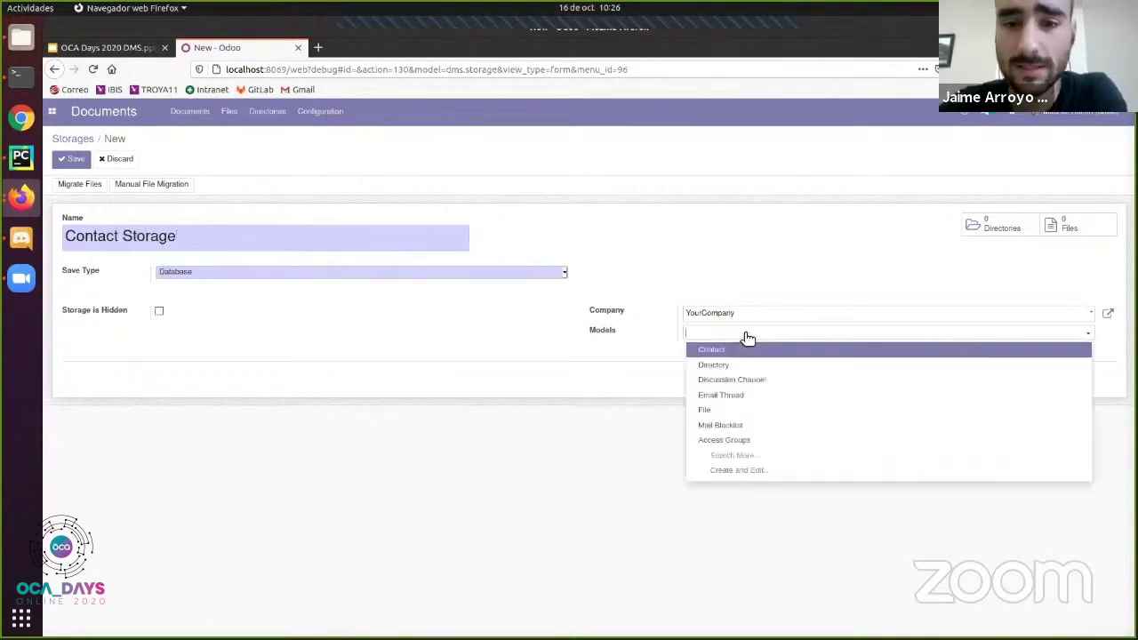
left_click(743, 348)
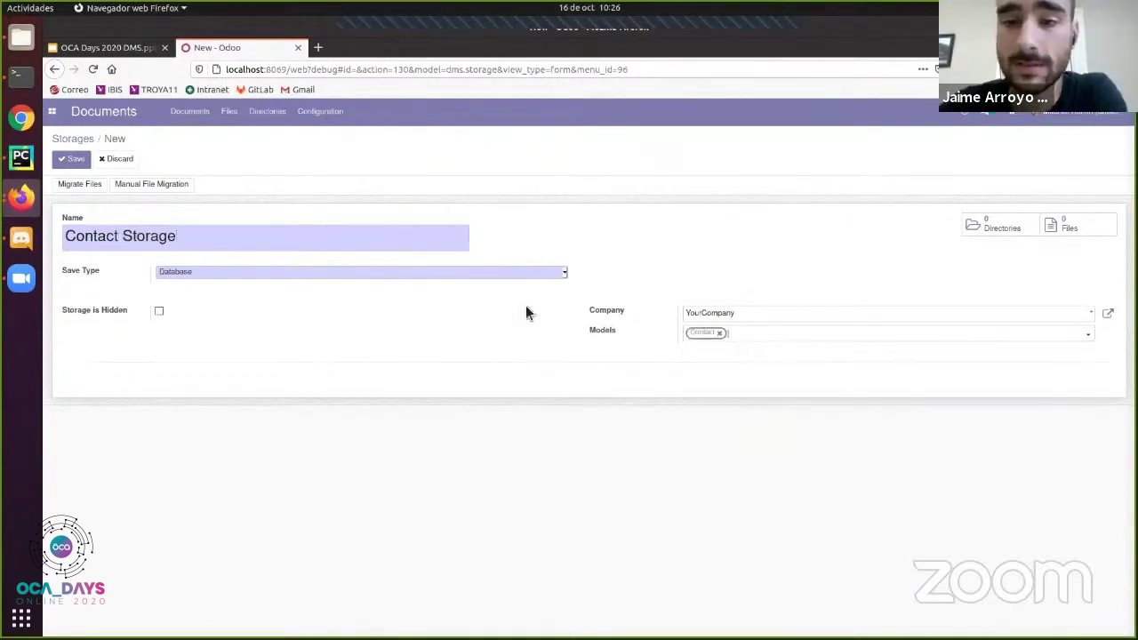
left_click(74, 160)
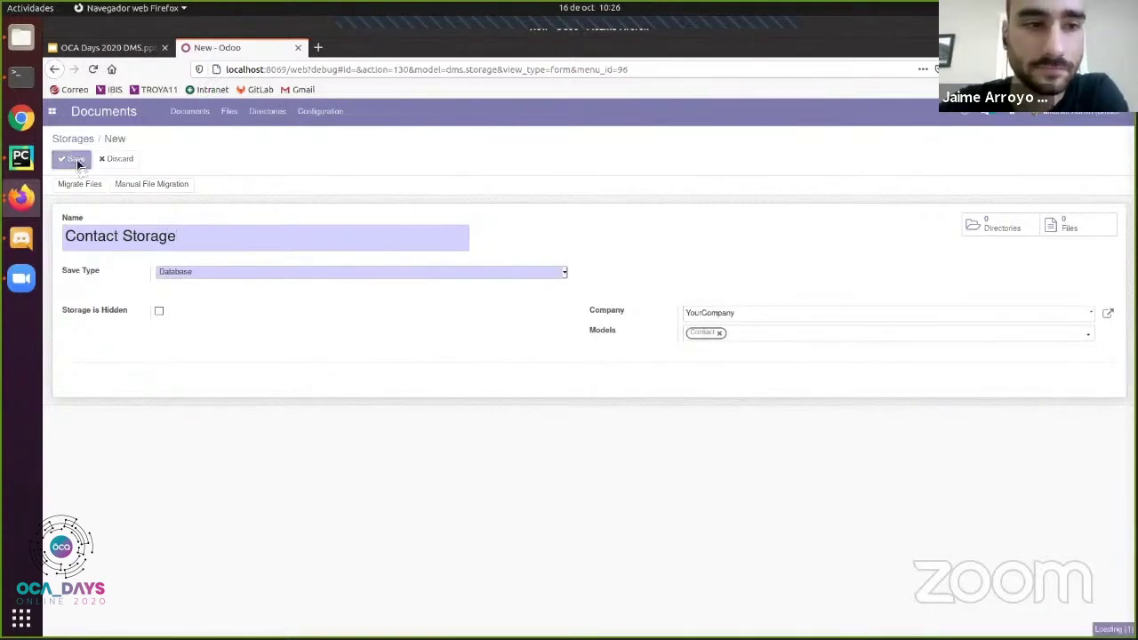
- Open the Contacts app and the Azure Interior contact's record
left_click(52, 113)
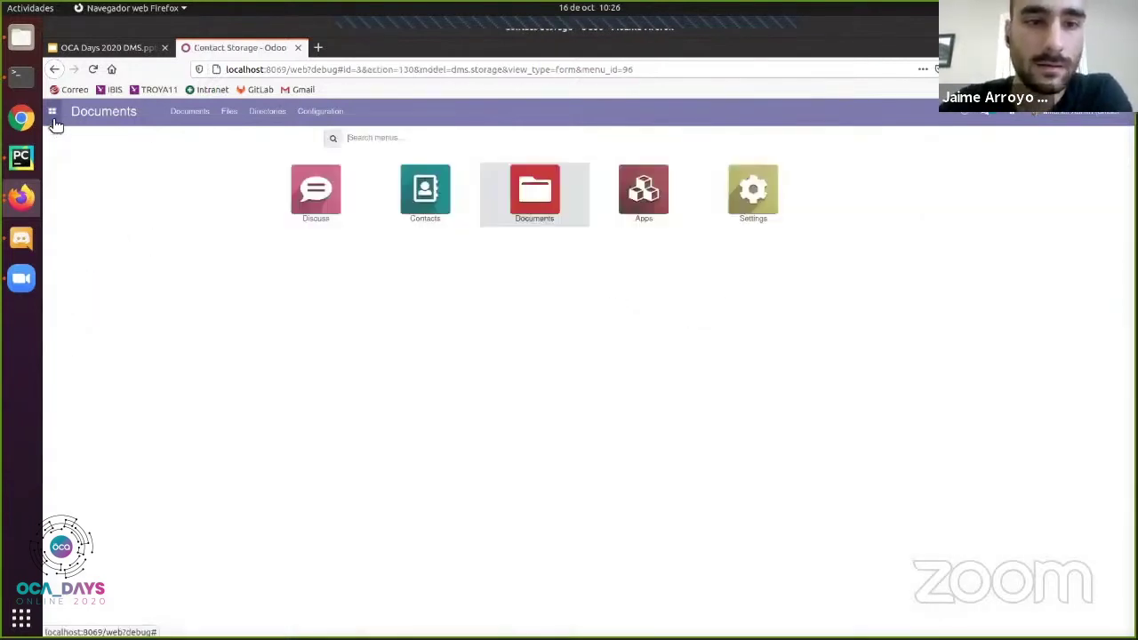
left_click(417, 213)
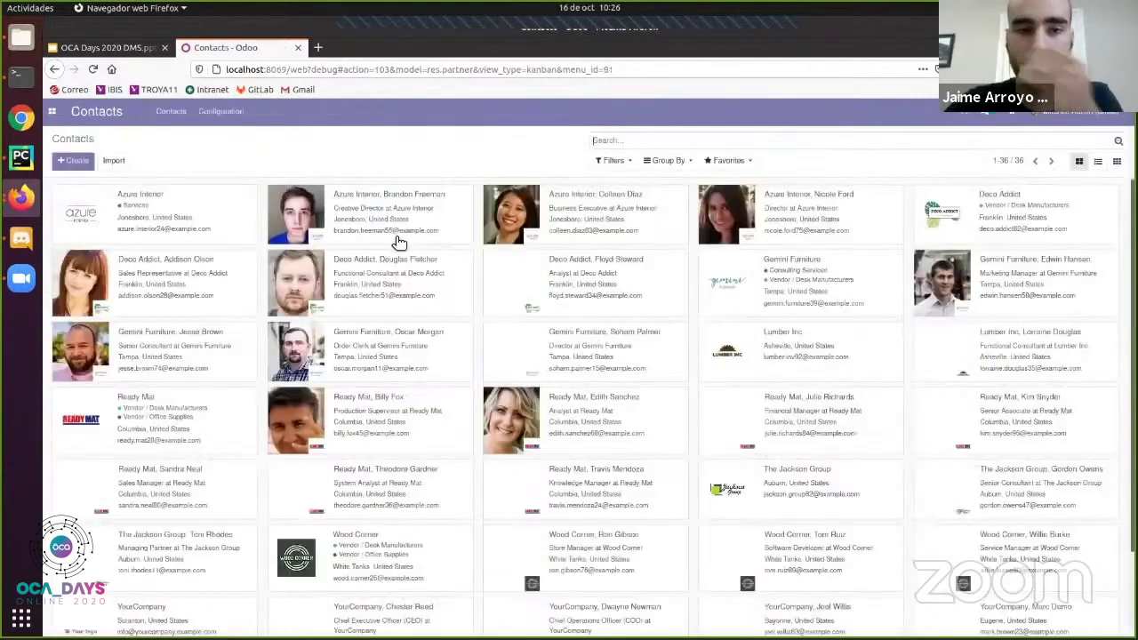
left_click(408, 226)
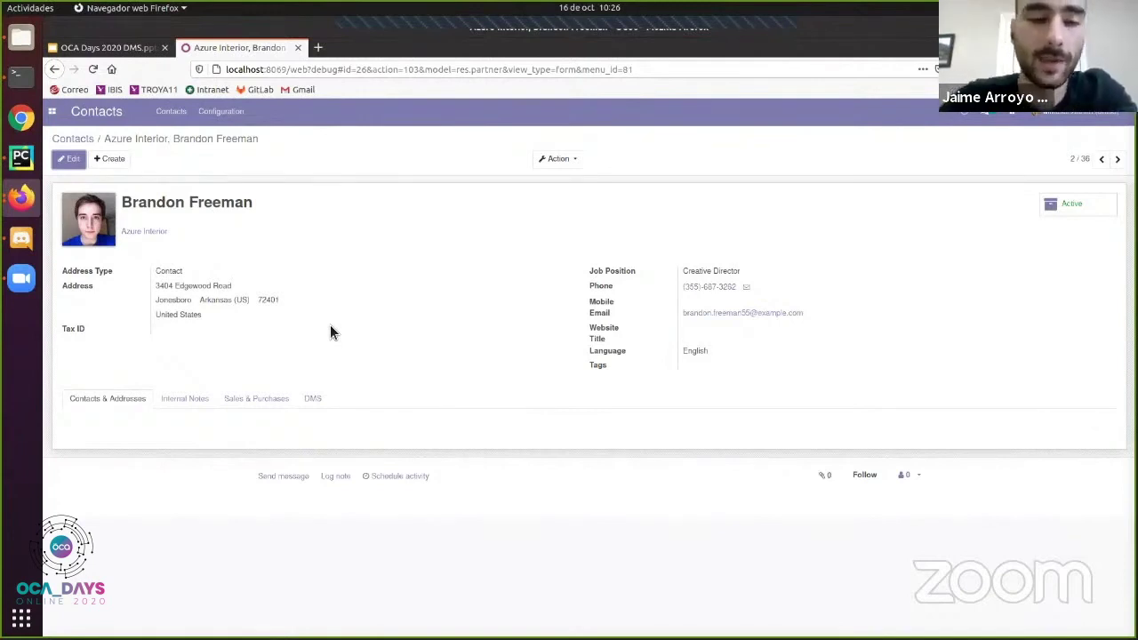
- Add a root directory using Contact Storage in the contact's DMS tab and save it
left_click(70, 158)
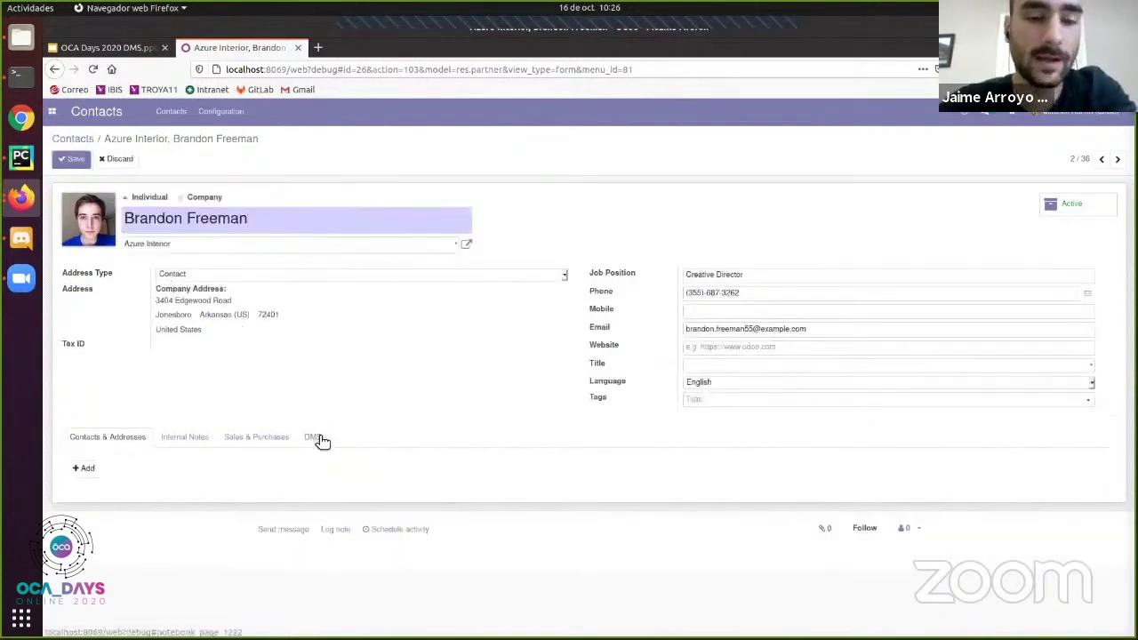
left_click(316, 437)
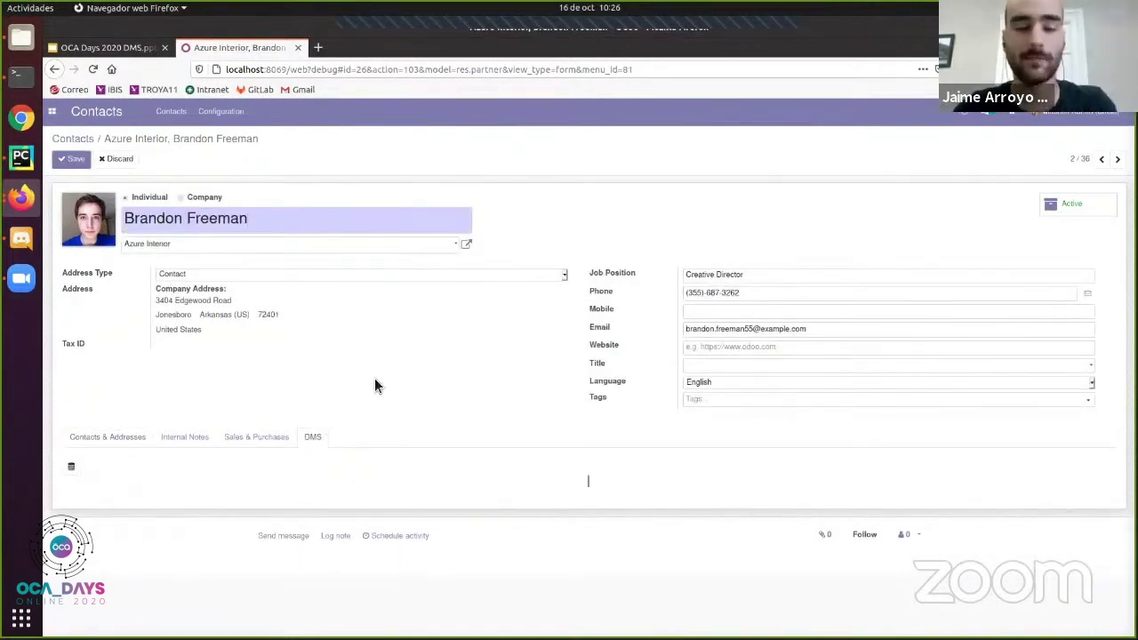
left_click(72, 469)
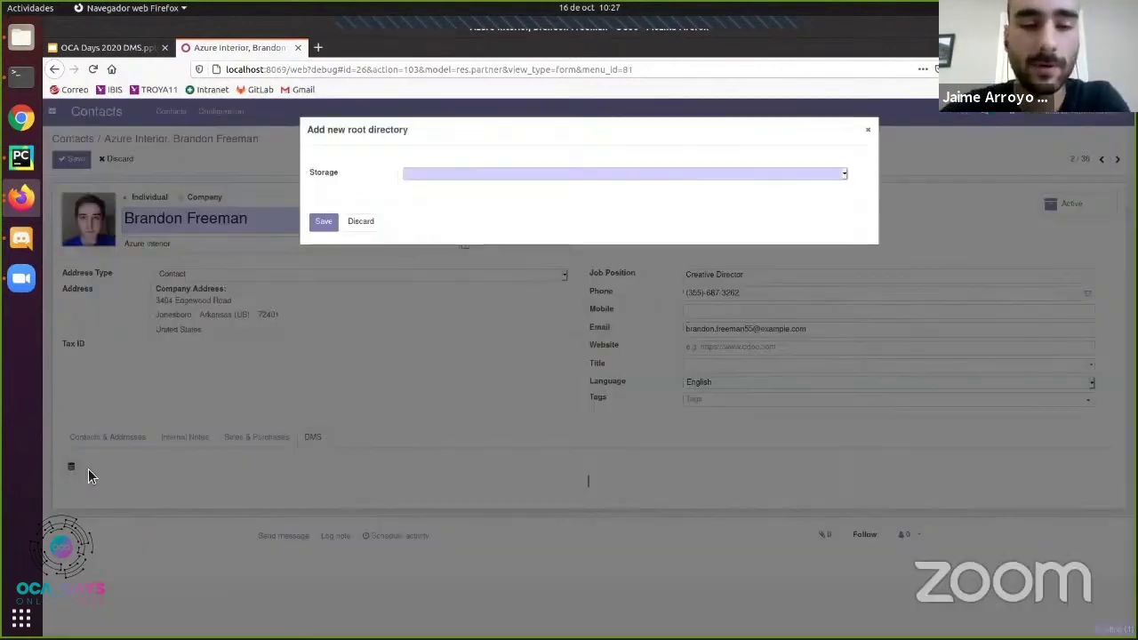
left_click(459, 175)
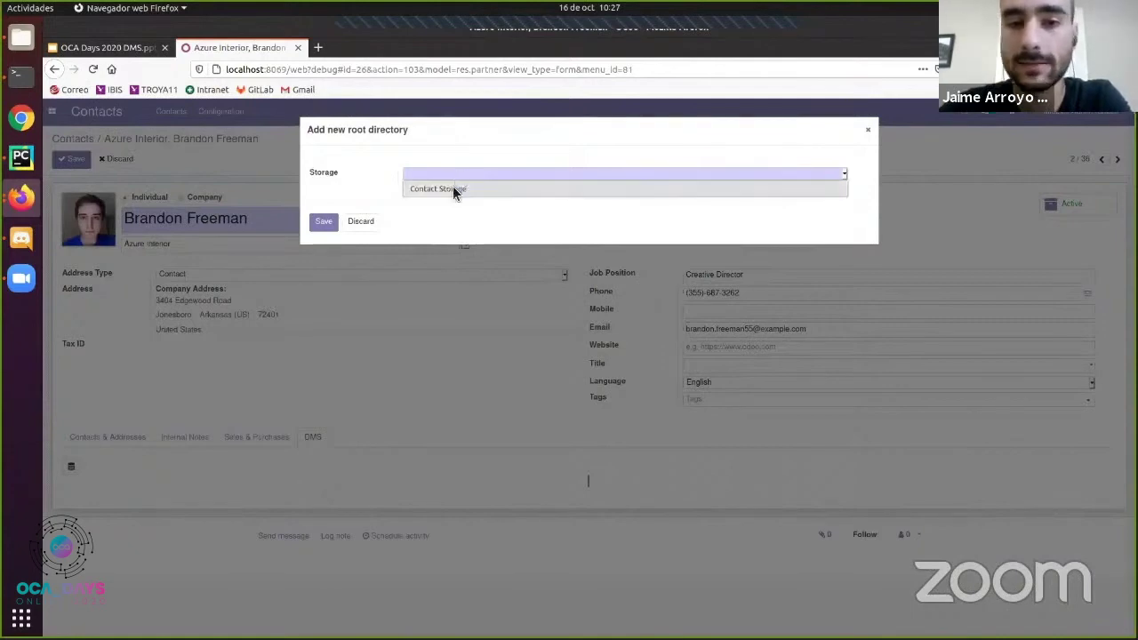
left_click(451, 189)
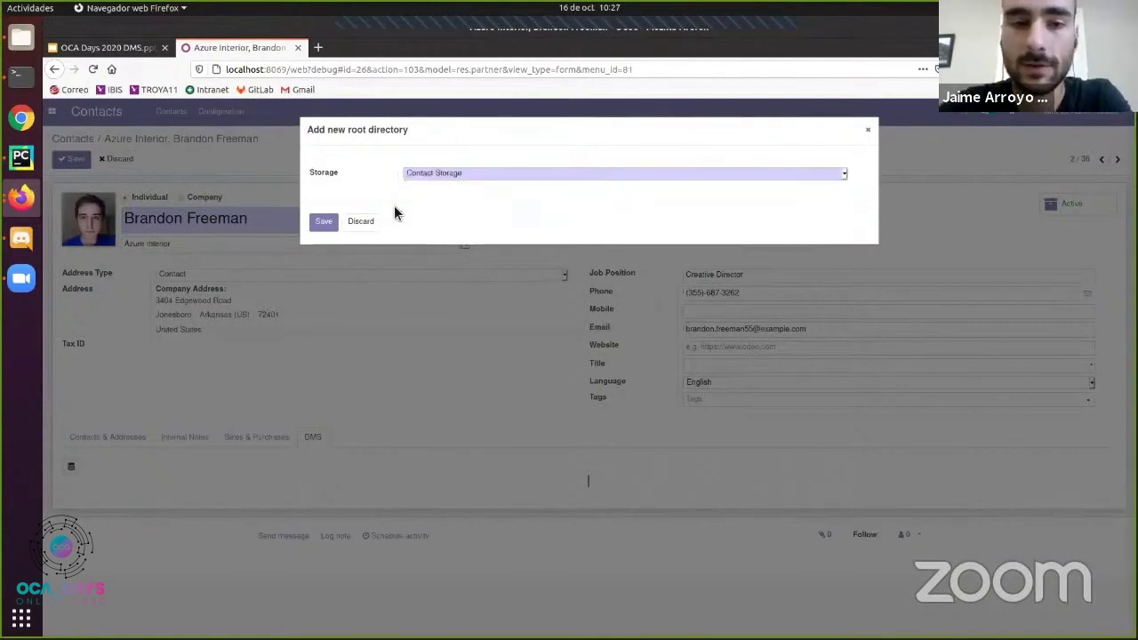
left_click(322, 222)
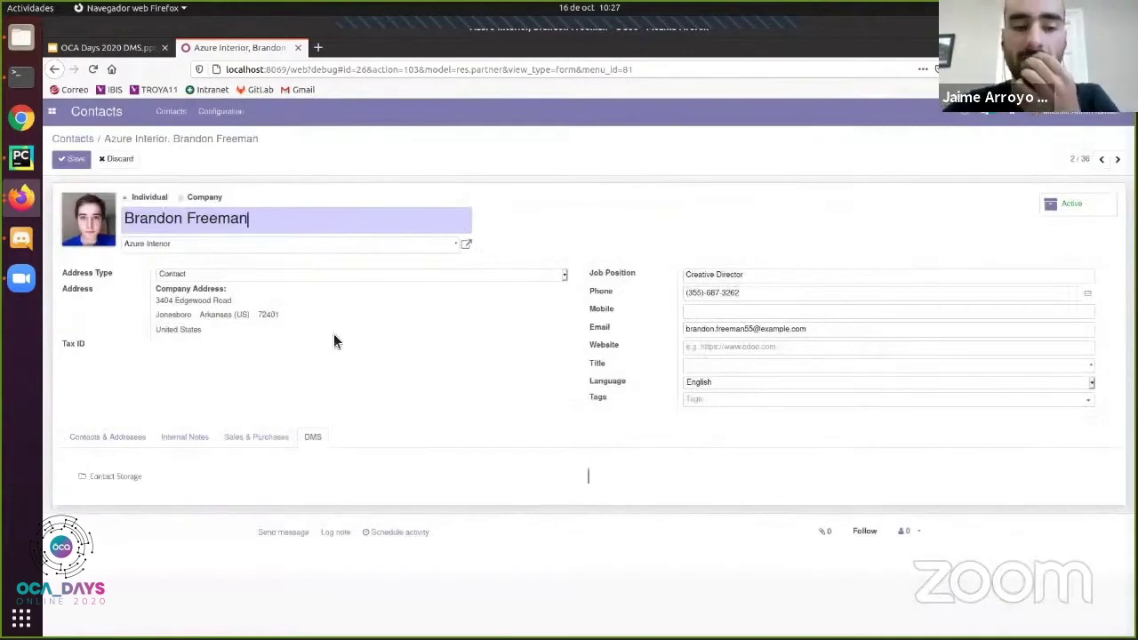
- Create 'Subdirectory 1' and 'Subdirectory 2' inside Contact Storage, then expand its tree node
left_click(134, 481)
scroll(446, 368, "down", 2)
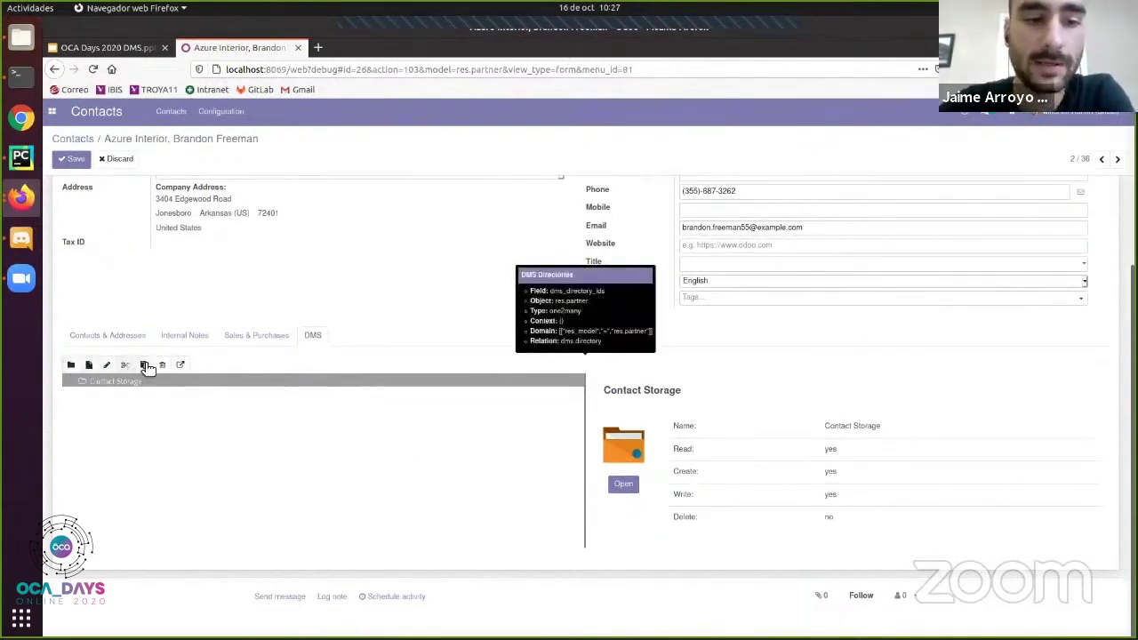
left_click(72, 367)
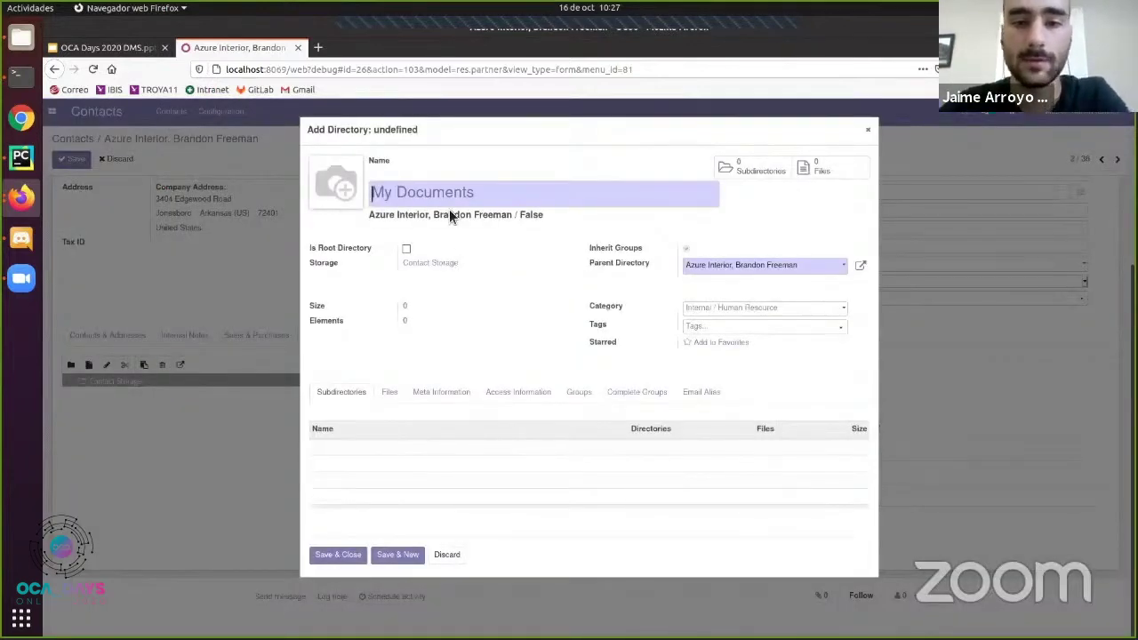
type("S")
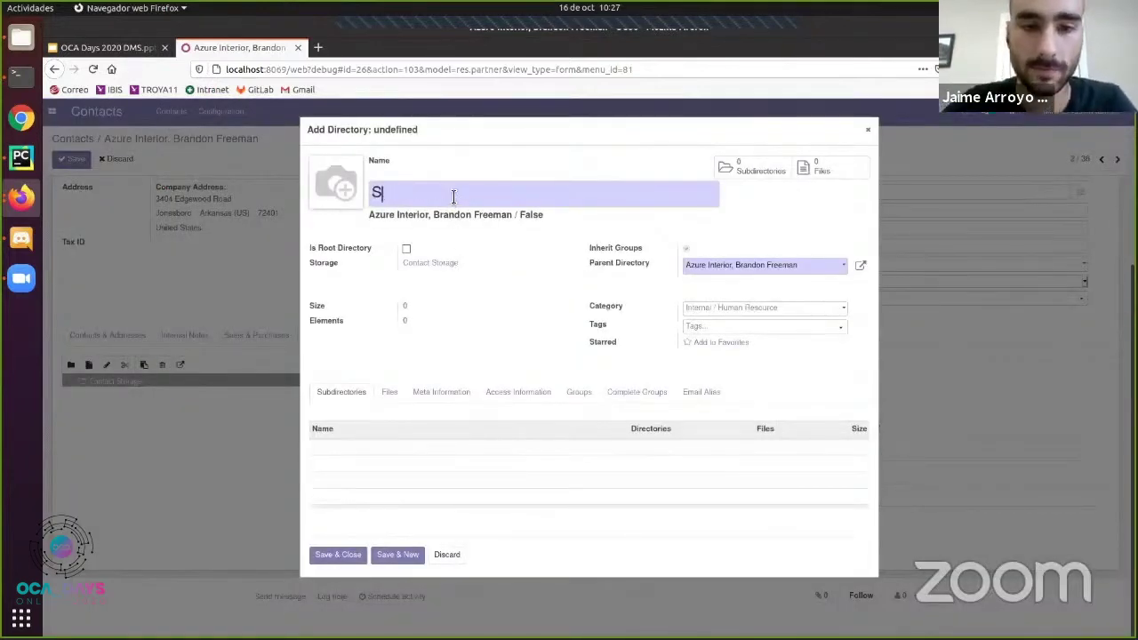
type("ubdirectory 1")
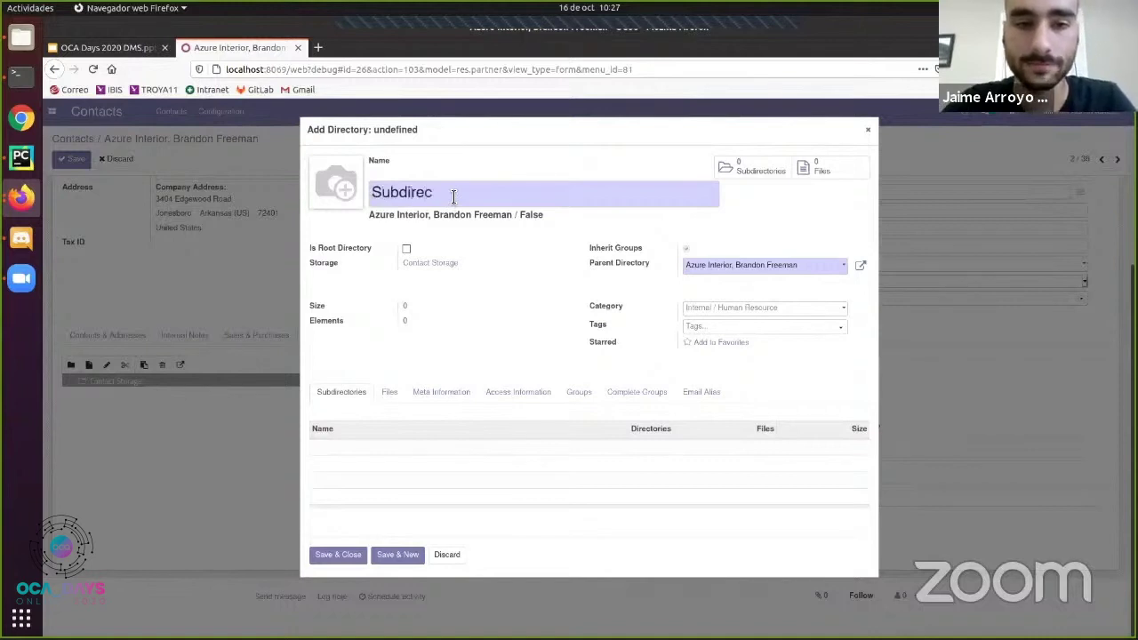
key("Left")
key("Left")
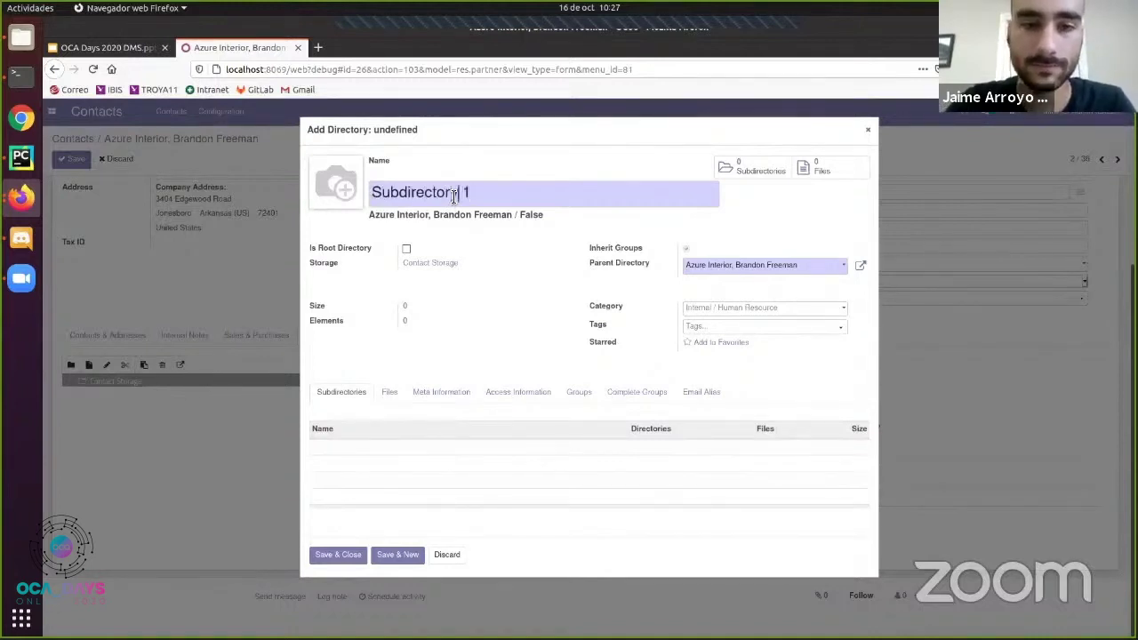
key("shift+Left")
key("shift+Left")
key("shift+Left")
key("shift+Left")
key("shift+Left")
key("shift+Left")
key("shift+Left")
key("shift+Left")
key("shift+Left")
key("shift+Left")
key("shift+Left")
key("shift+Left")
key("ctrl+c")
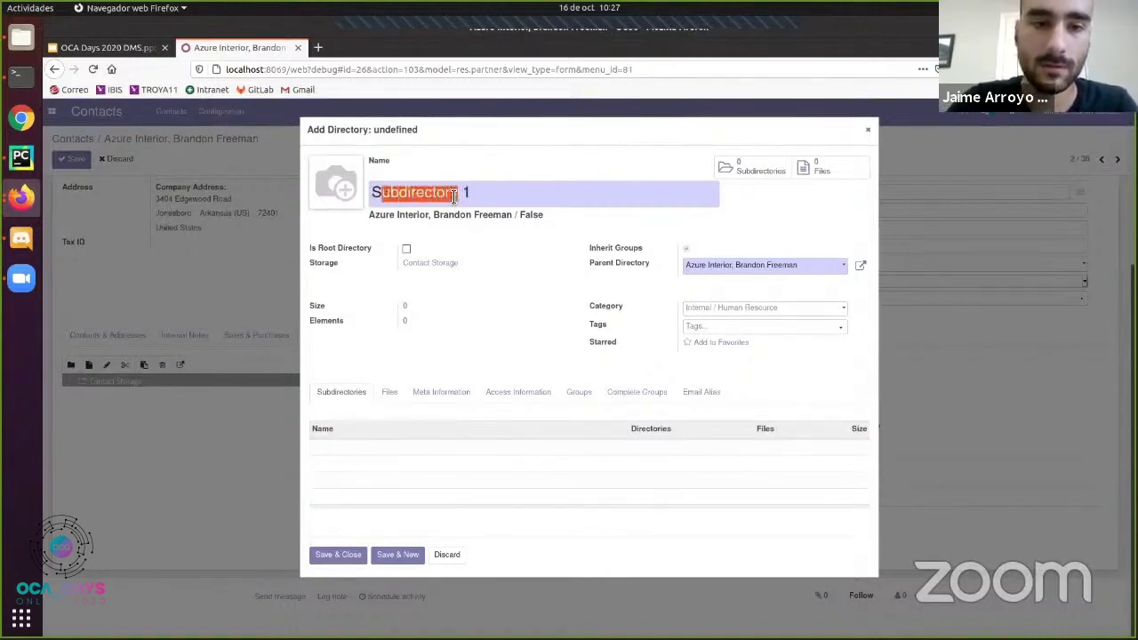
left_click(413, 547)
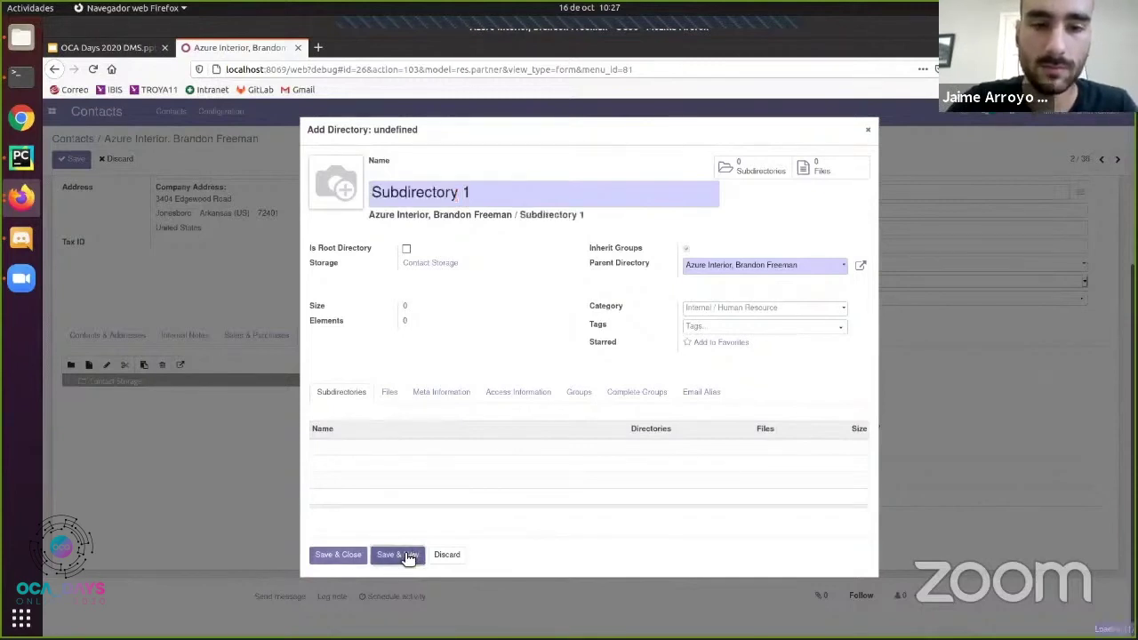
key("ctrl+v")
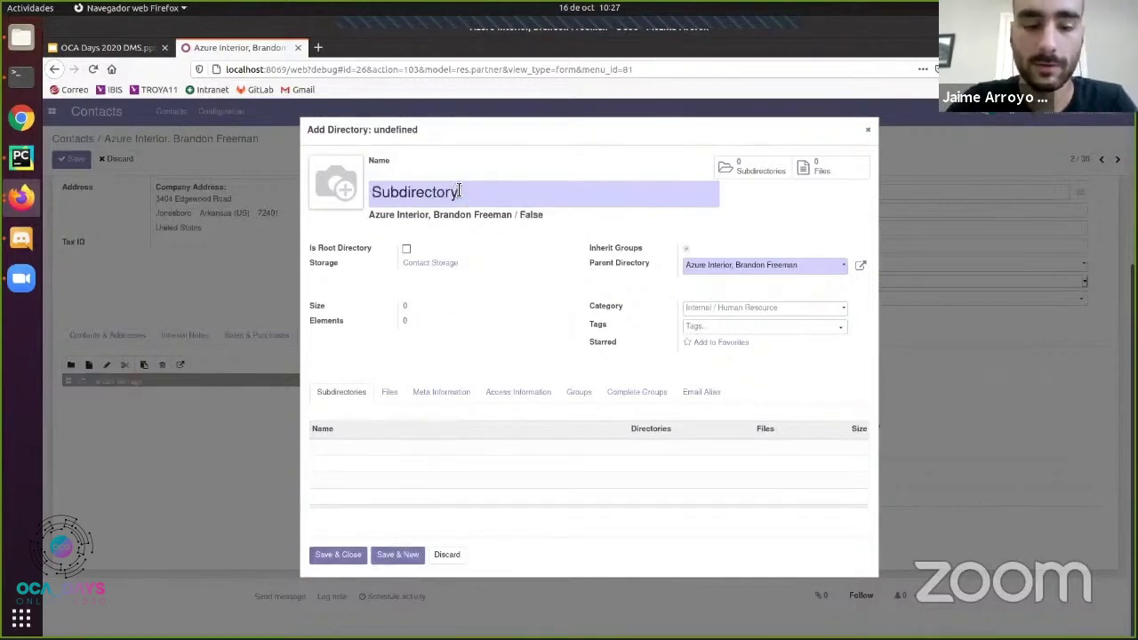
type("2")
left_click(338, 554)
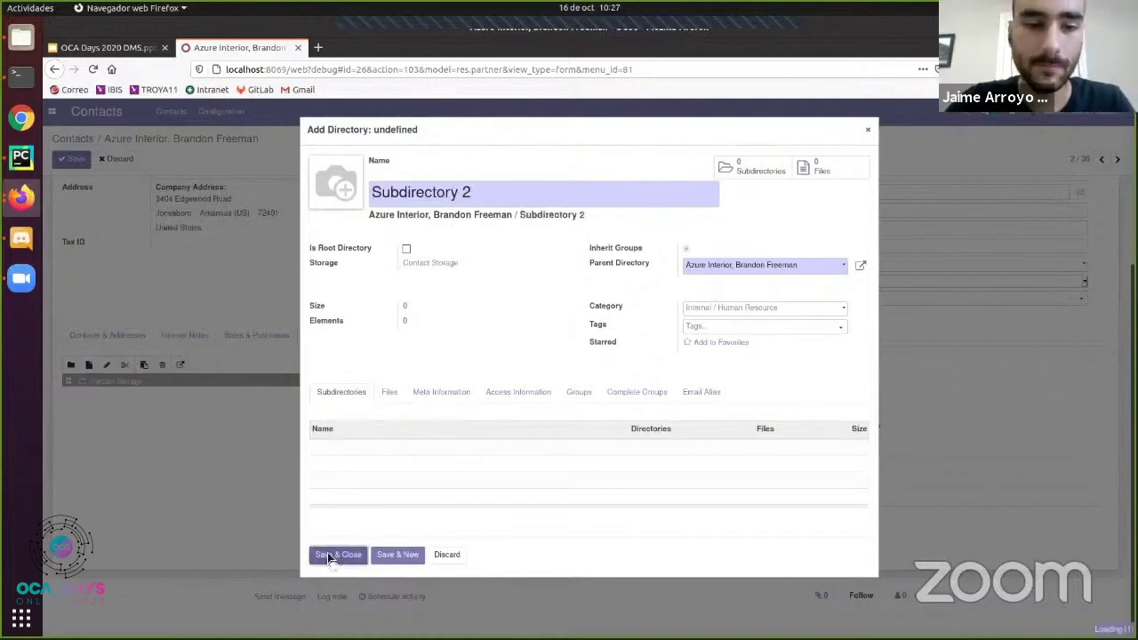
left_click(69, 383)
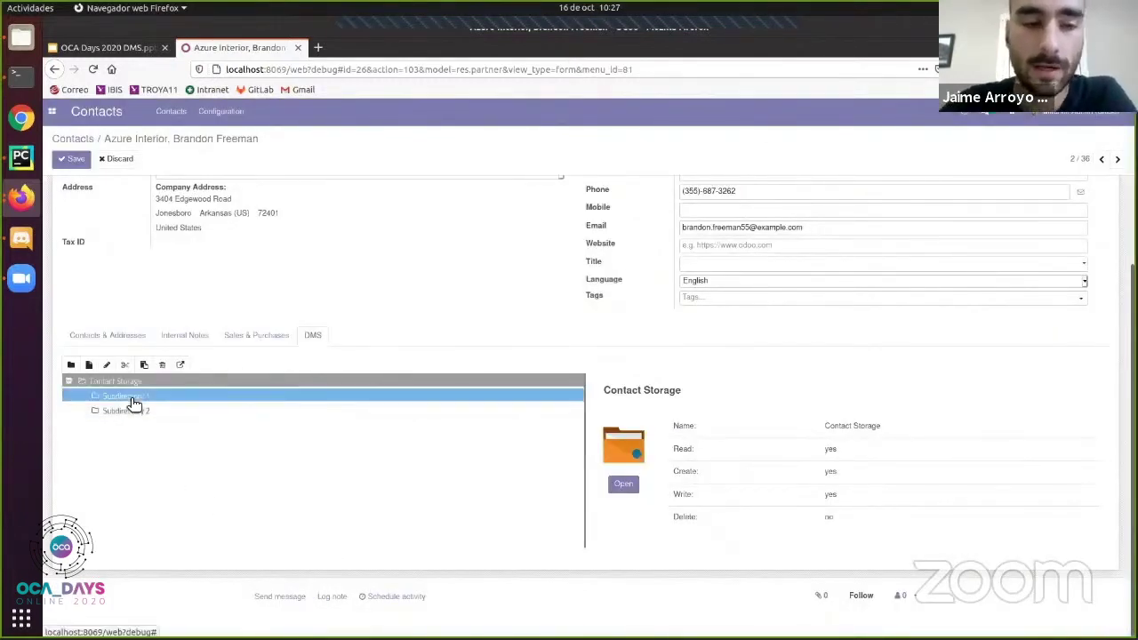
- Create the folder 'sUB SUB 1' inside Subdirectory 1, then expand it and select the new folder
right_click(133, 402)
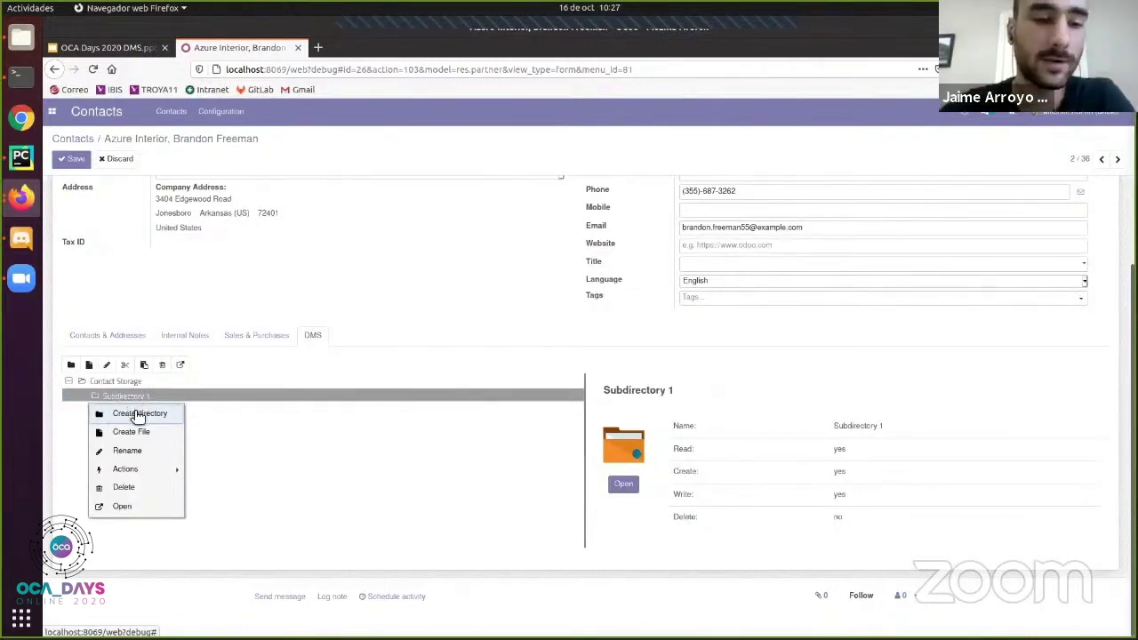
left_click(138, 414)
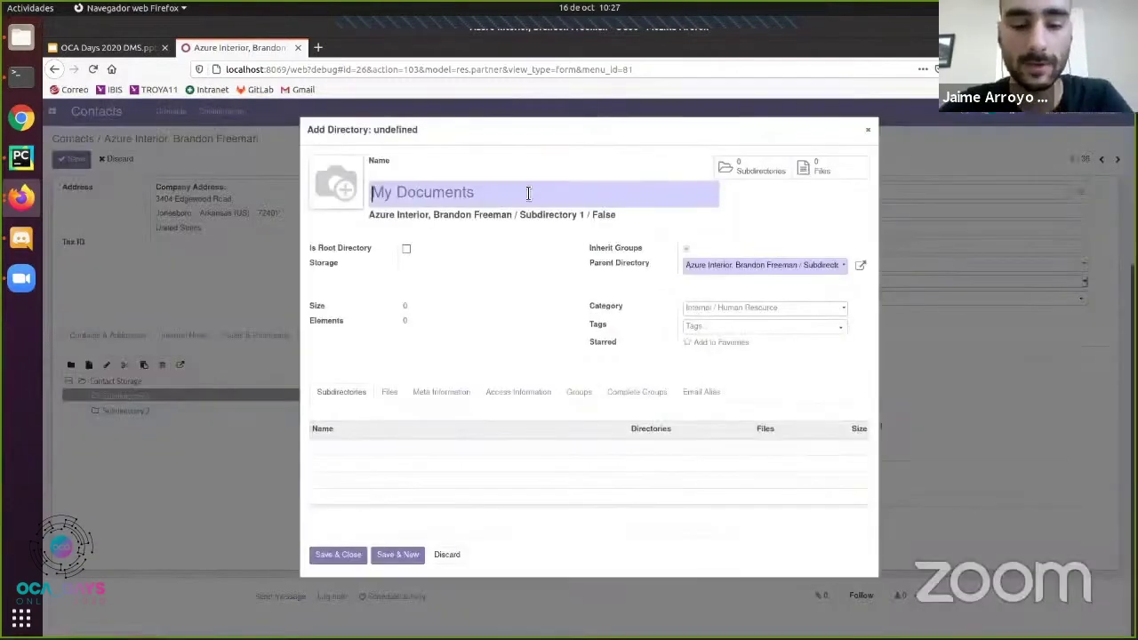
type("sUB SUB")
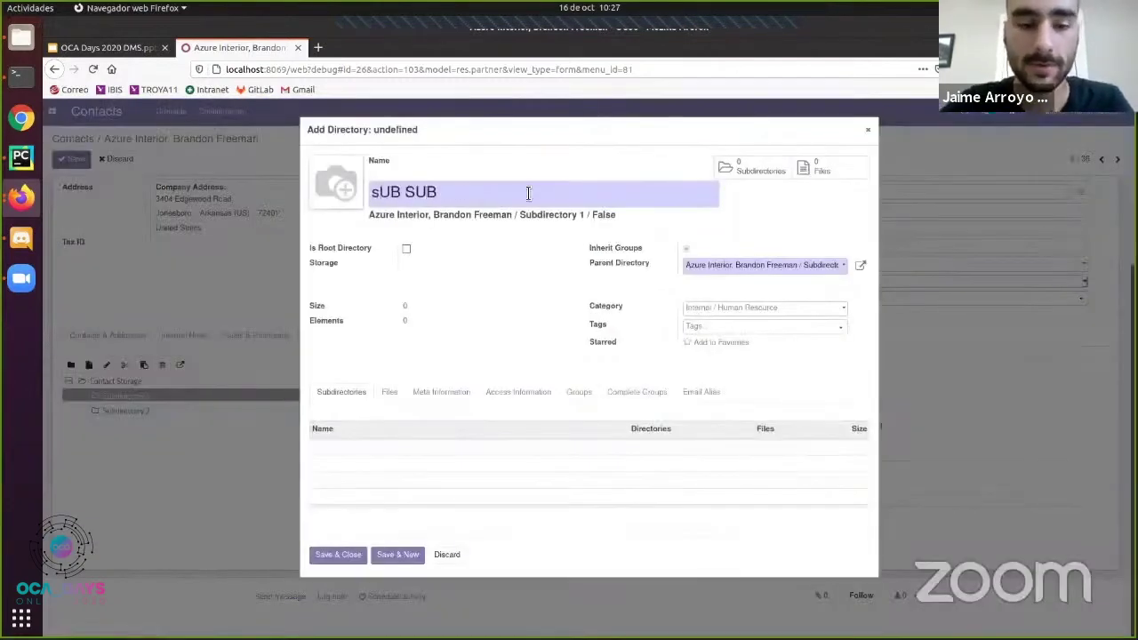
type(" 1")
left_click(335, 556)
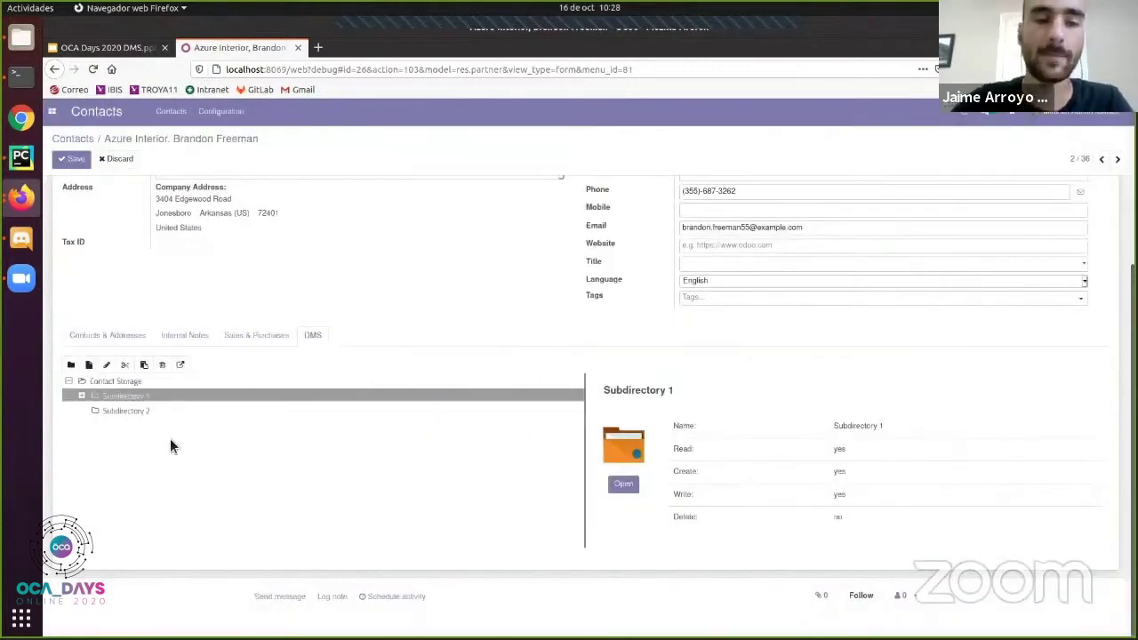
left_click(82, 396)
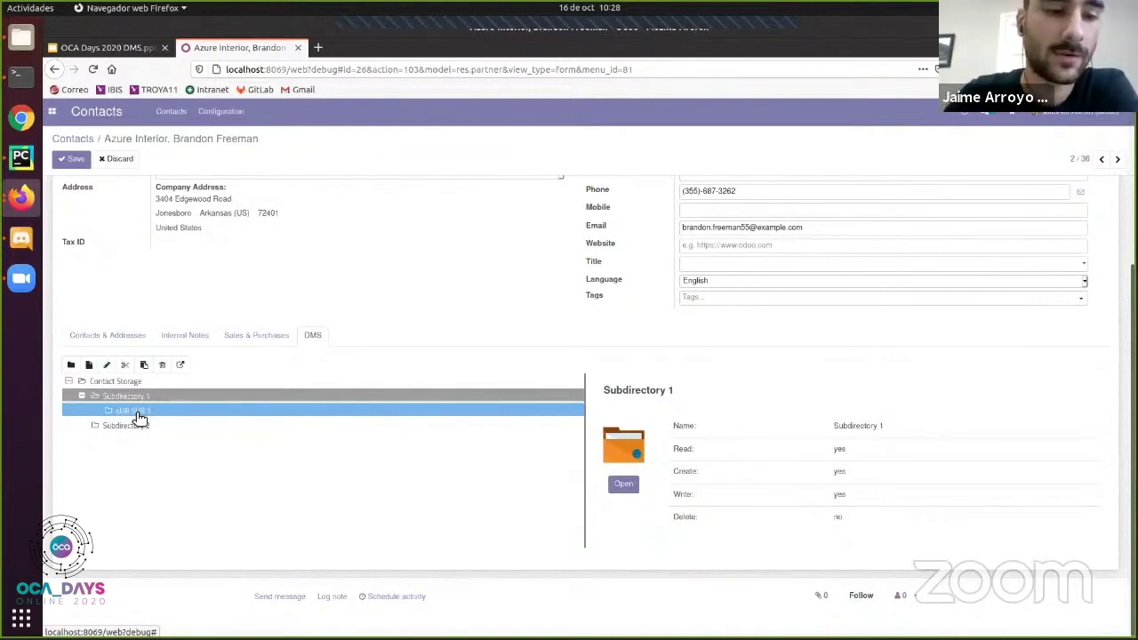
left_click(138, 414)
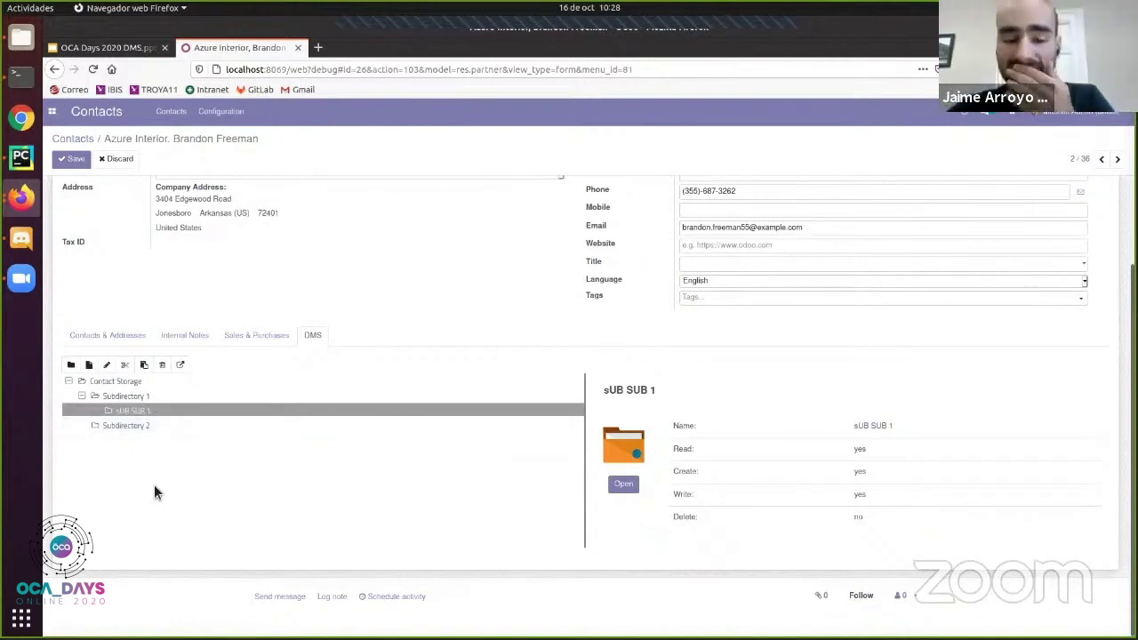
- Upload C++.pdf into sUB SUB 1 and expand the folder to show the file's details
left_click(90, 368)
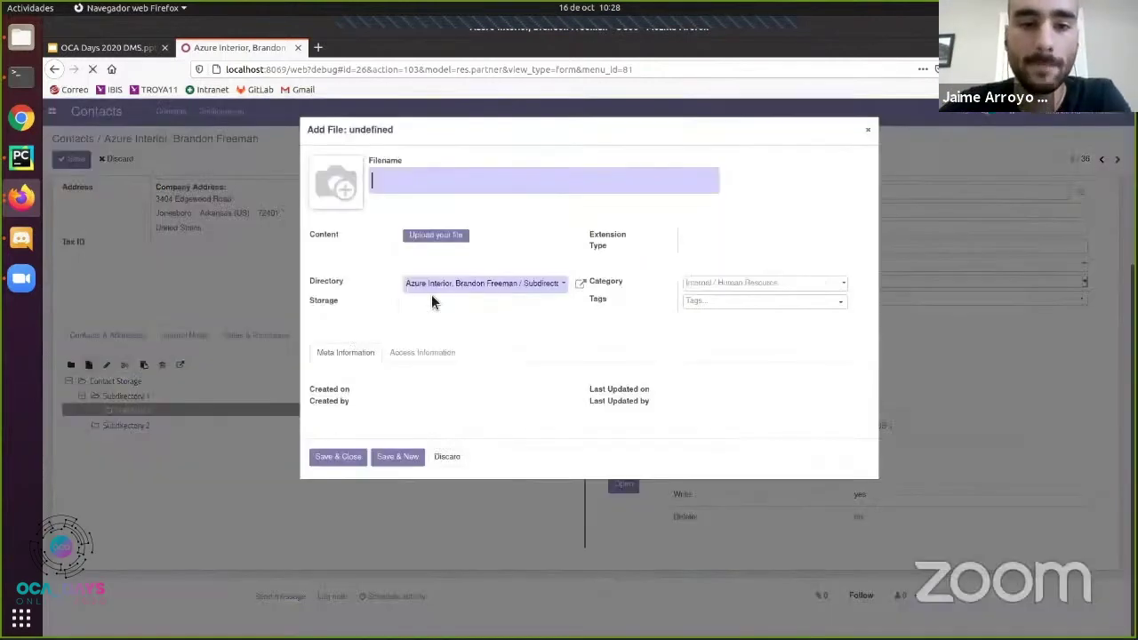
left_click(440, 236)
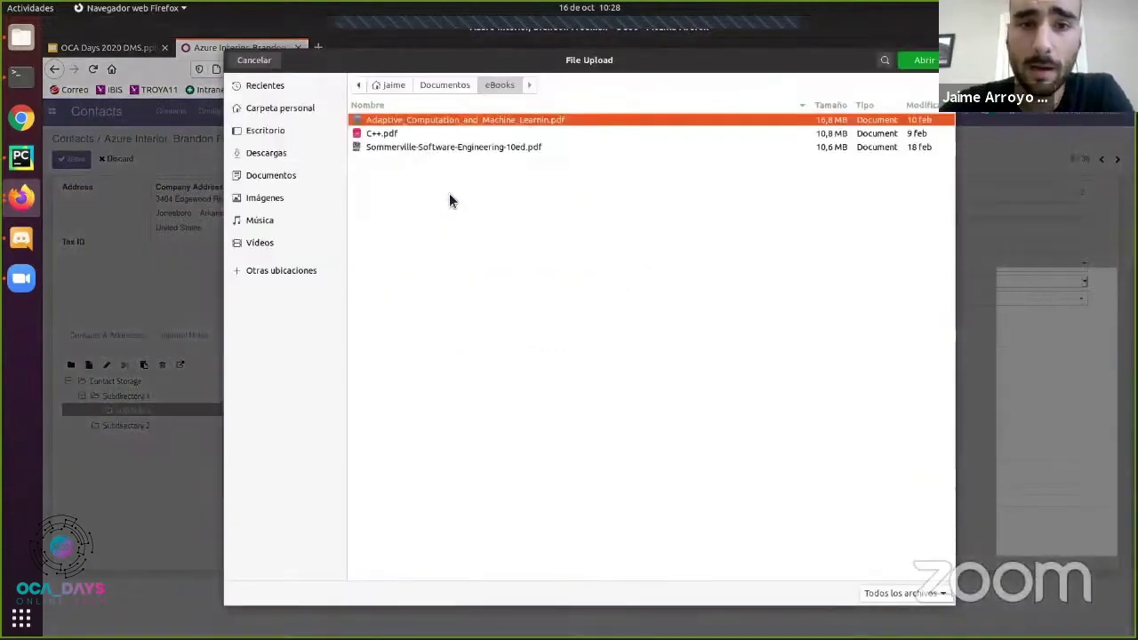
double_click(422, 133)
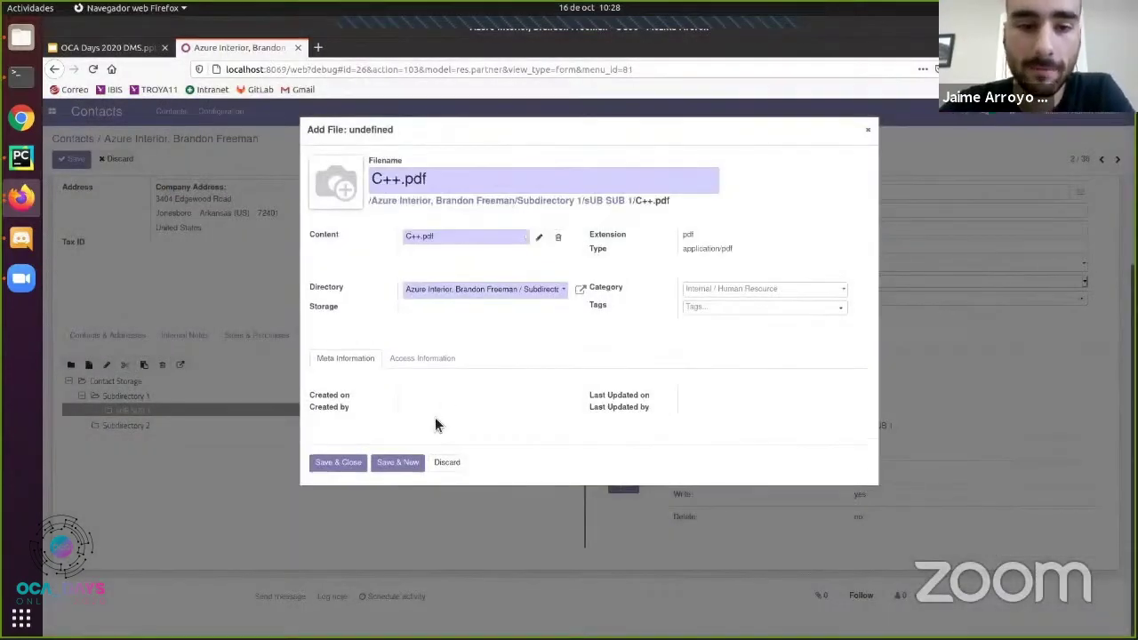
left_click(345, 465)
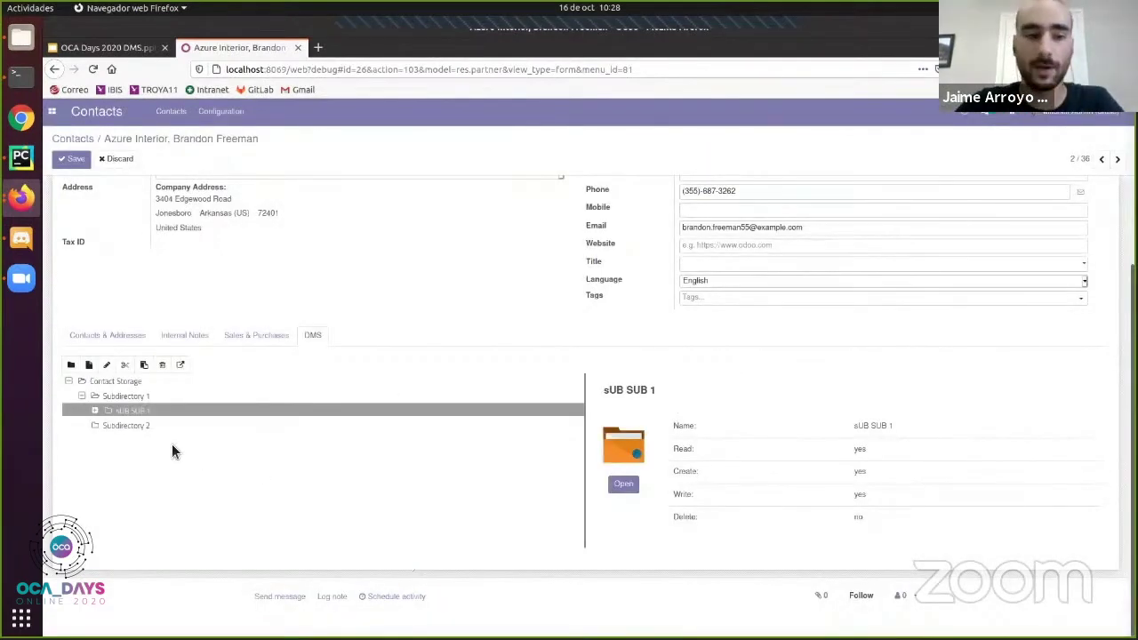
left_click(95, 411)
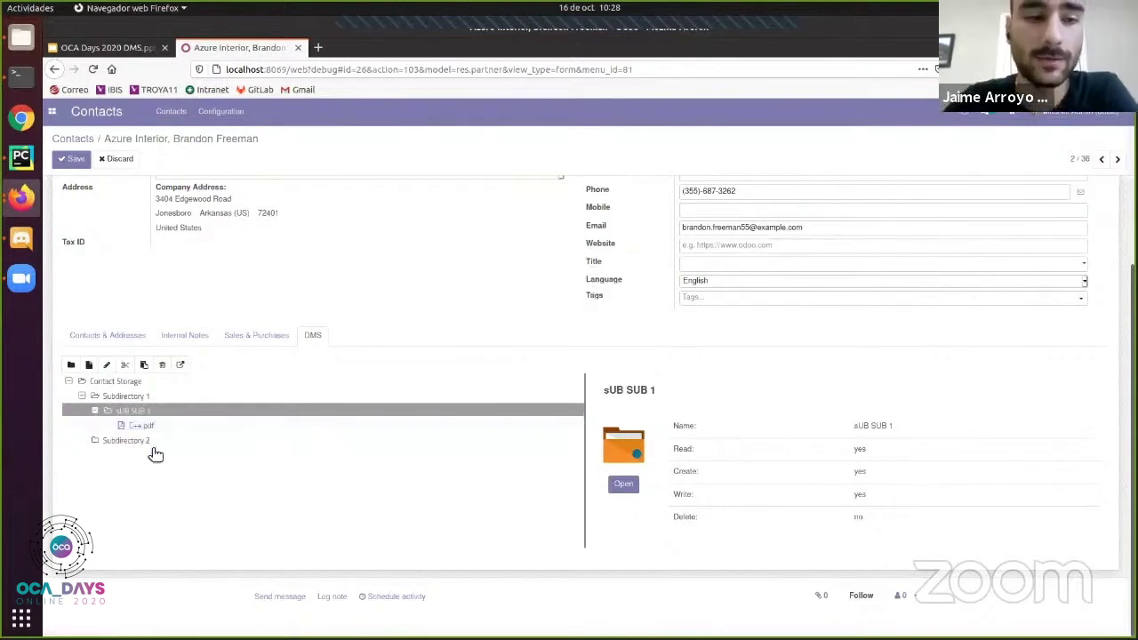
left_click(151, 426)
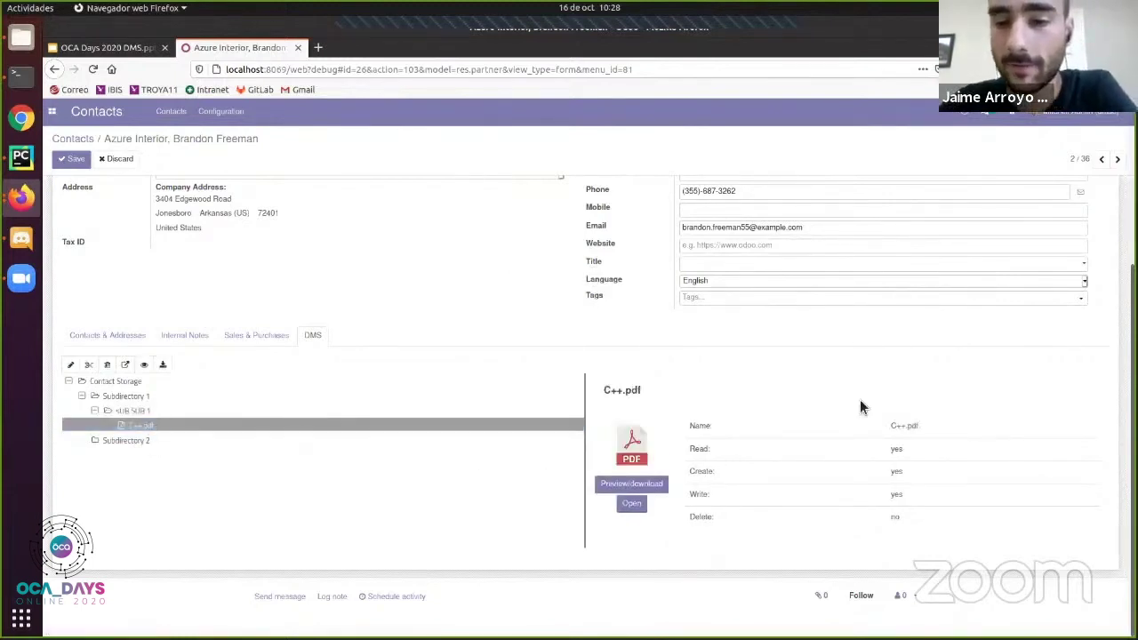
left_click(650, 492)
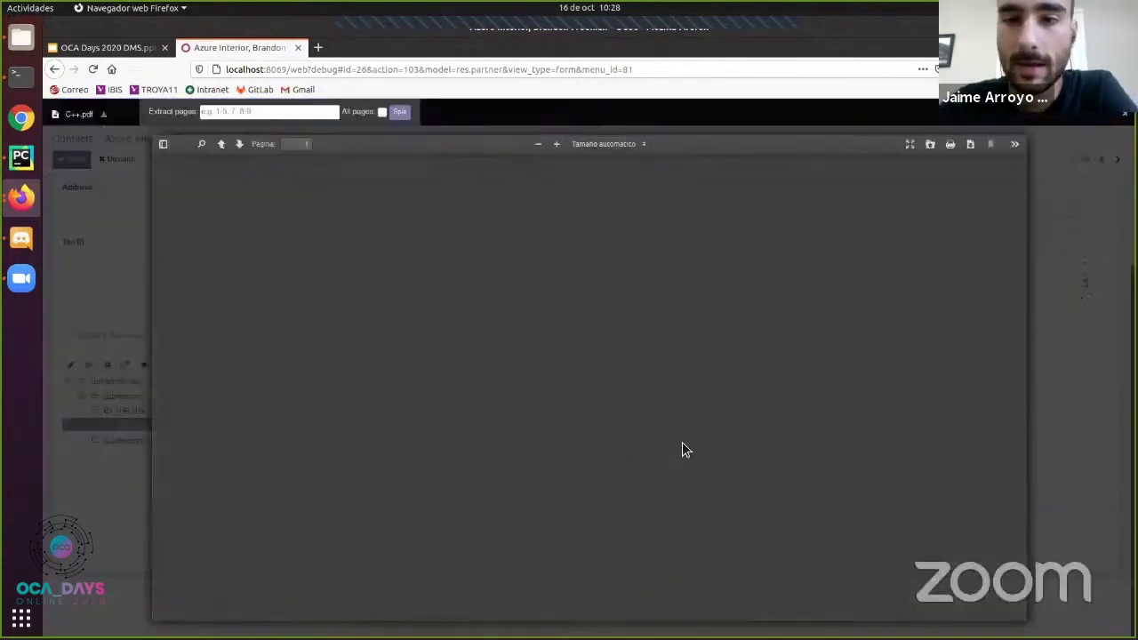
scroll(682, 449, "down", 5)
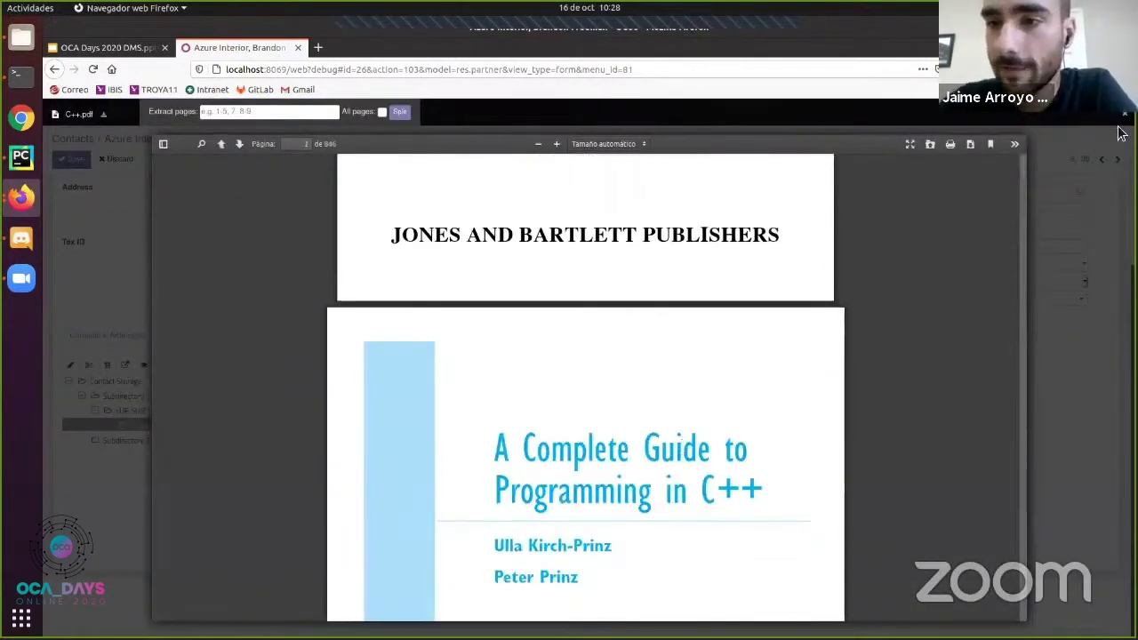
key("Escape")
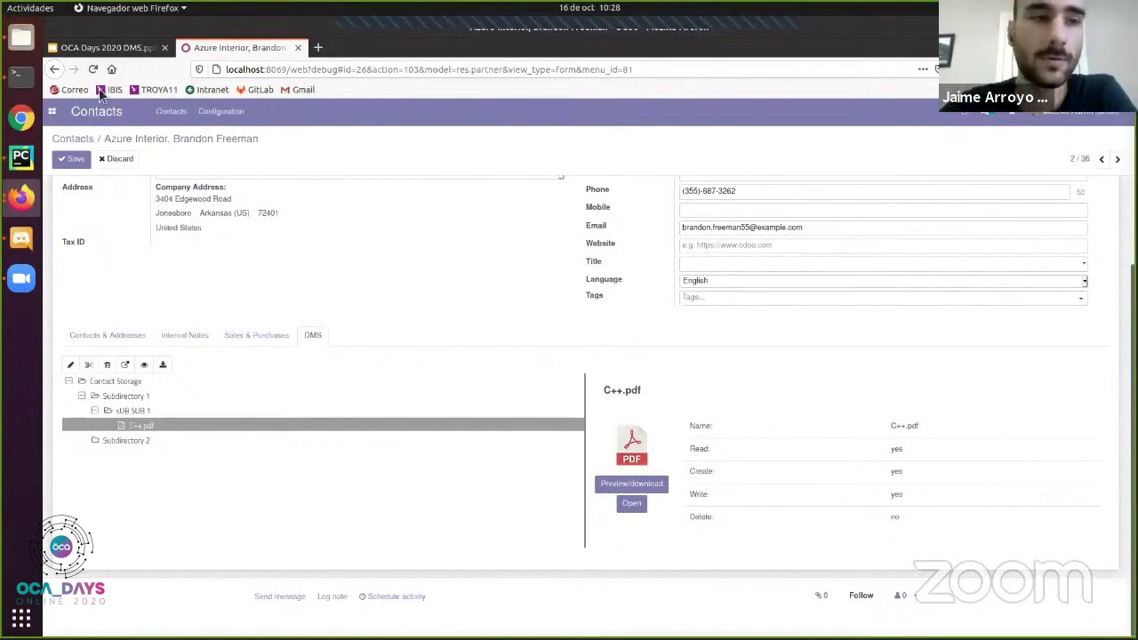
- Drag Order - SO_20_00001.pdf from Descargas/DMS into the contact's Contact Storage and save the contact
left_click(21, 36)
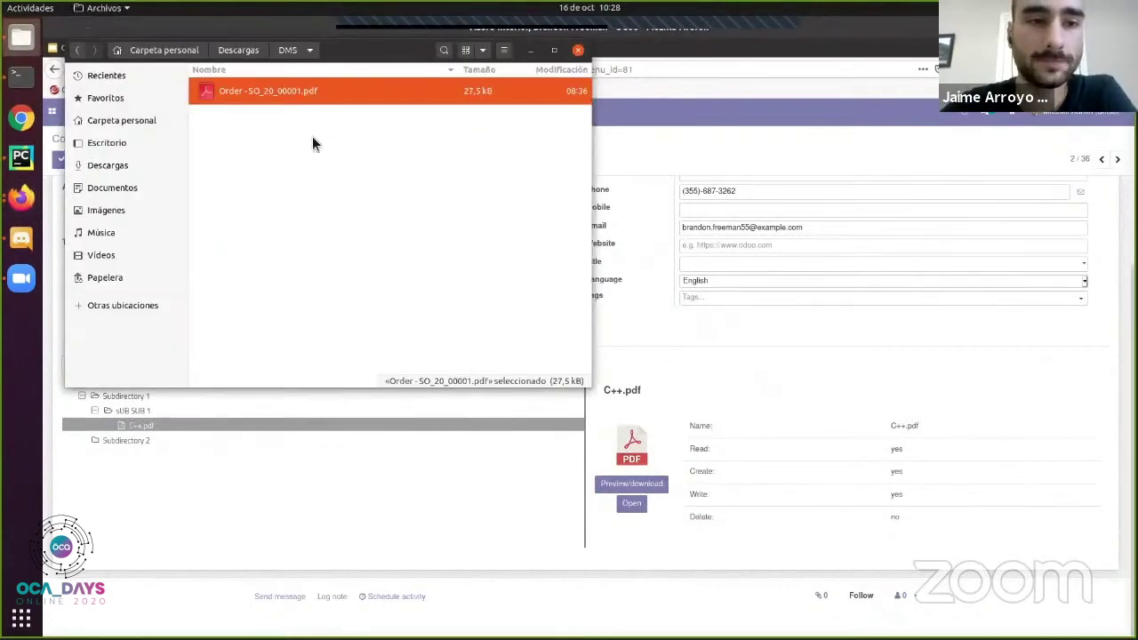
left_click_drag(285, 100, 521, 474)
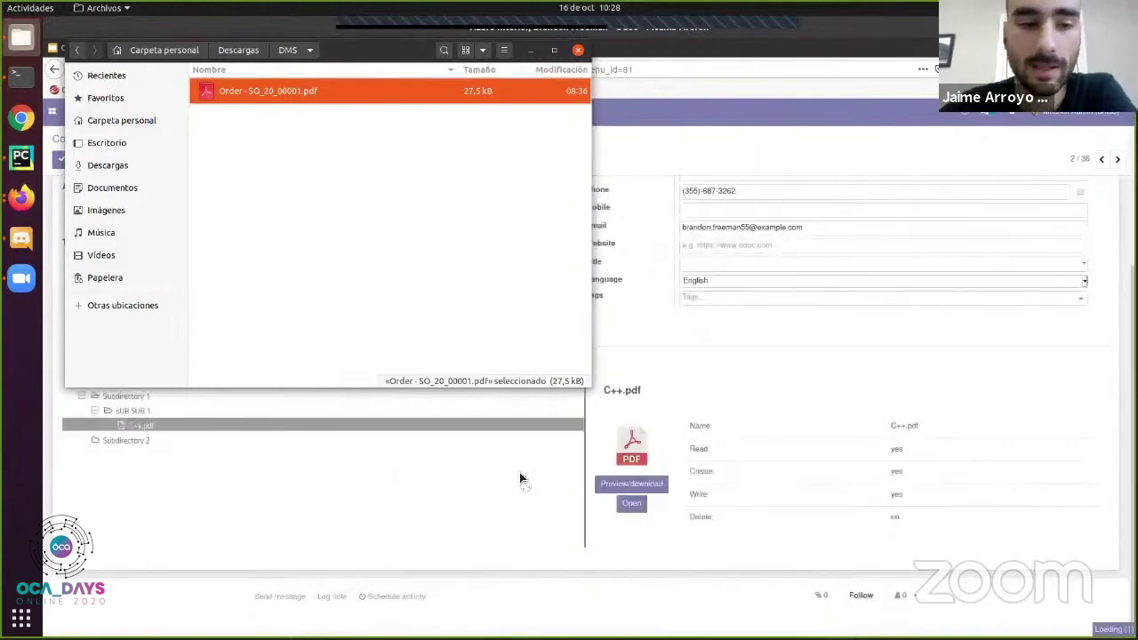
left_click(532, 49)
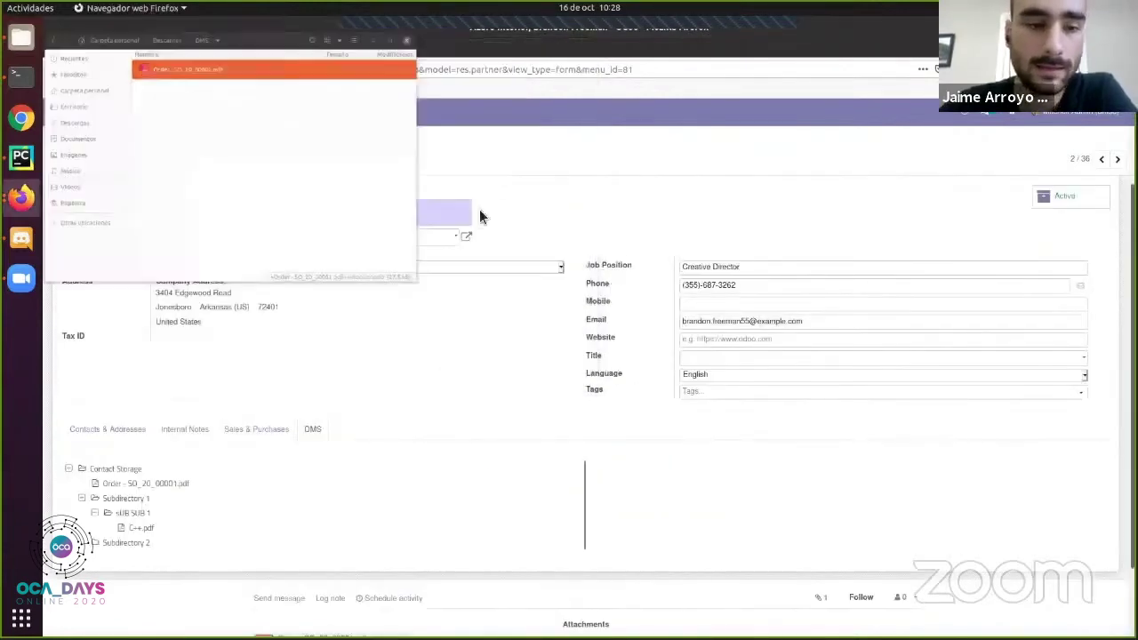
scroll(480, 462, "down", 2)
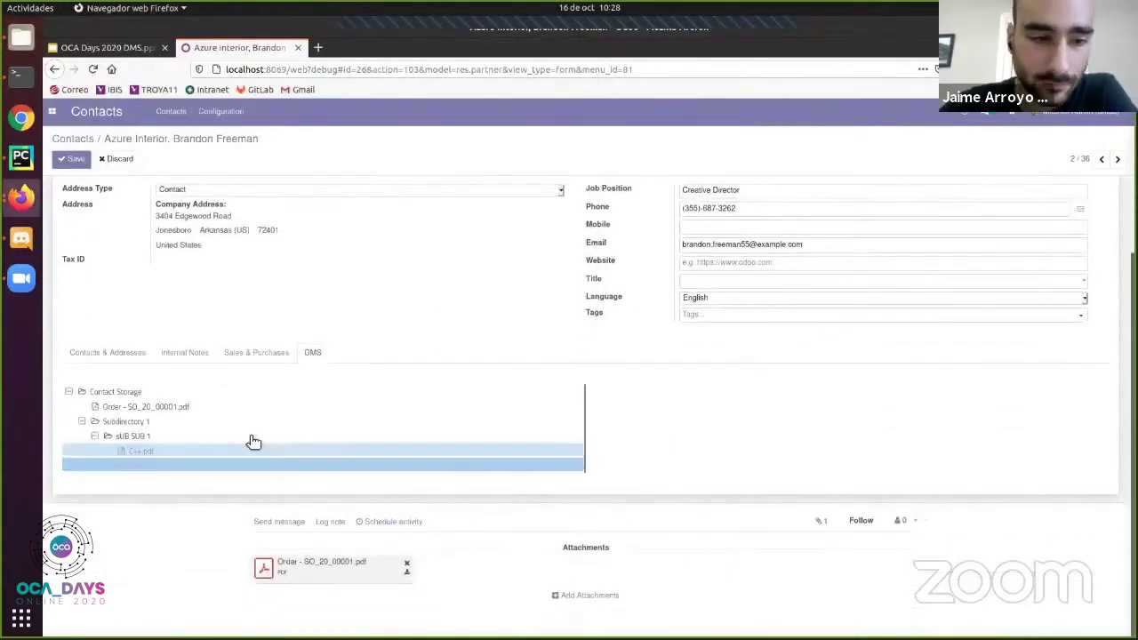
left_click(193, 413)
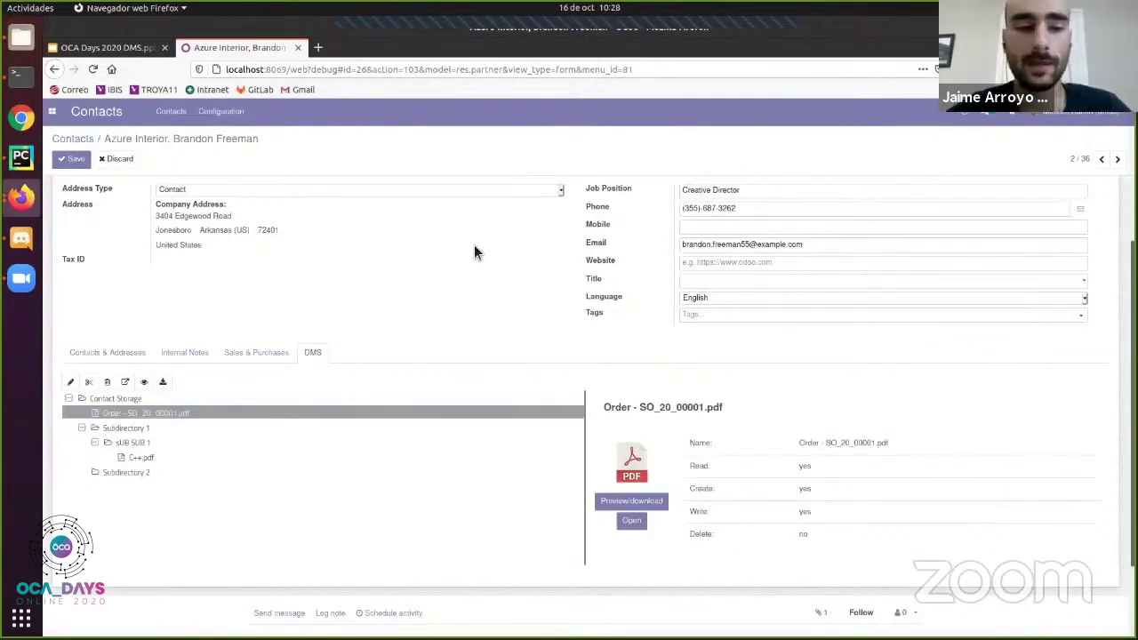
mouse_move(474, 244)
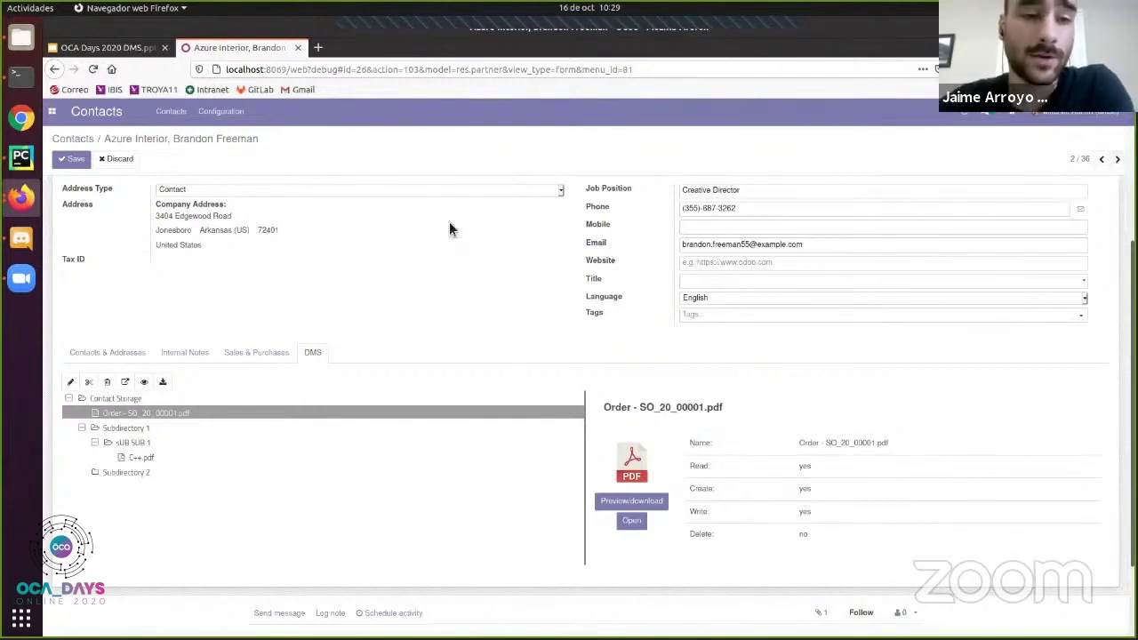
left_click(74, 158)
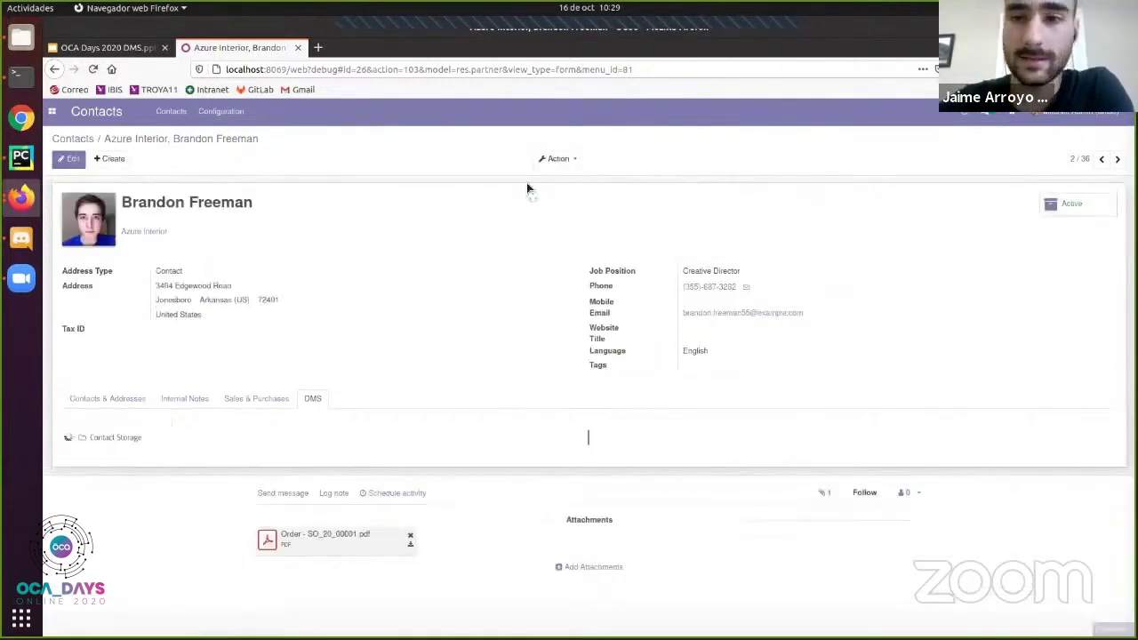
left_click(1118, 158)
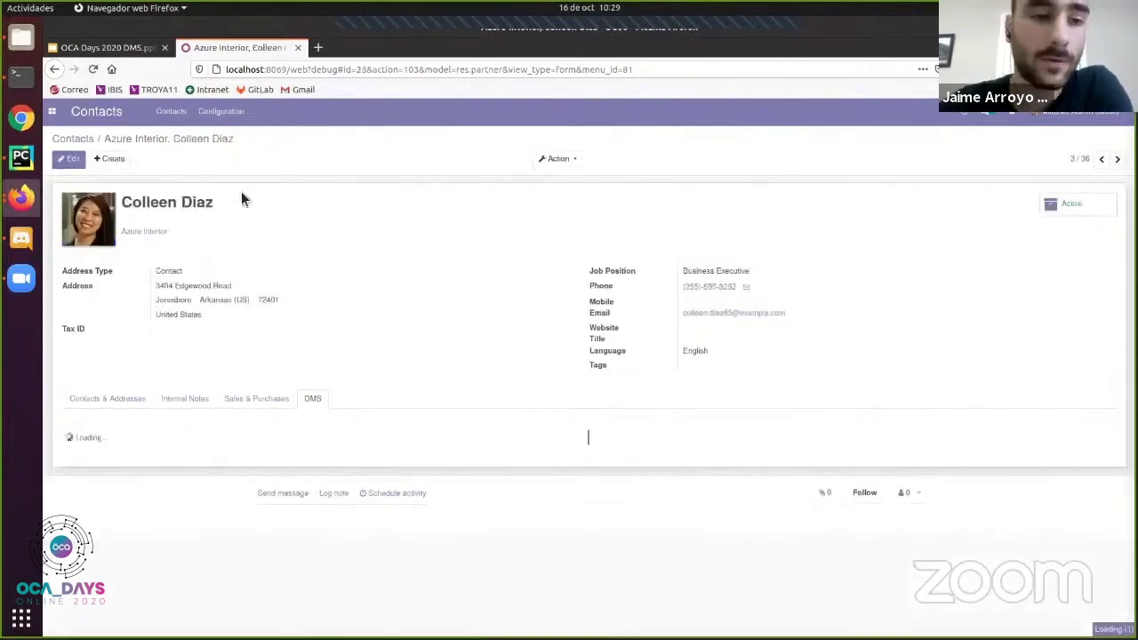
left_click(74, 427)
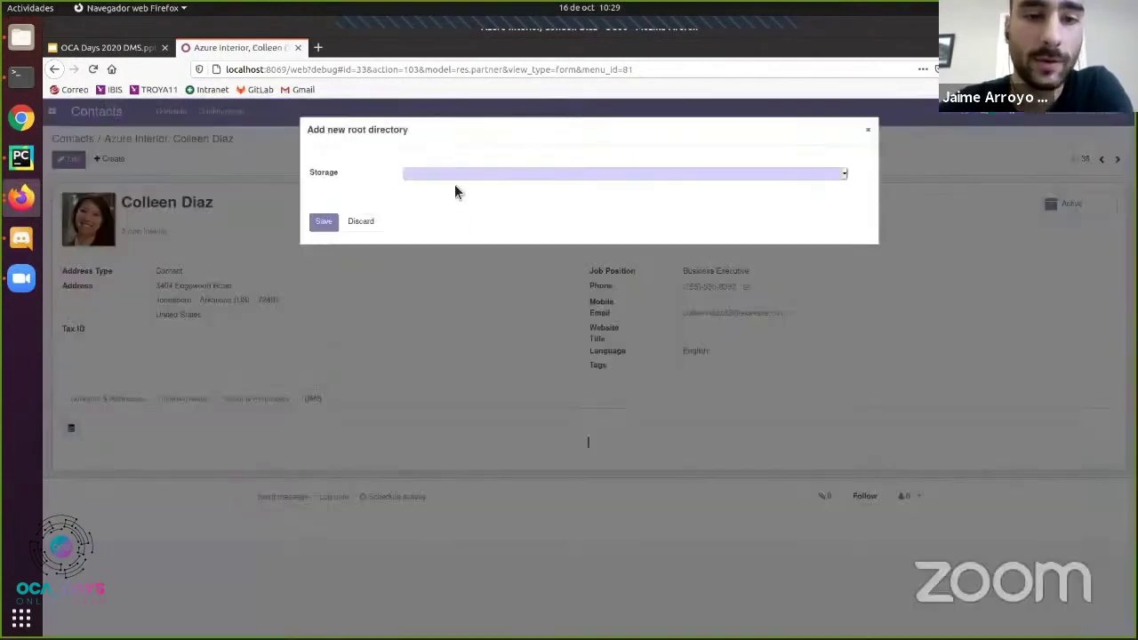
left_click(446, 175)
left_click(445, 189)
left_click(323, 220)
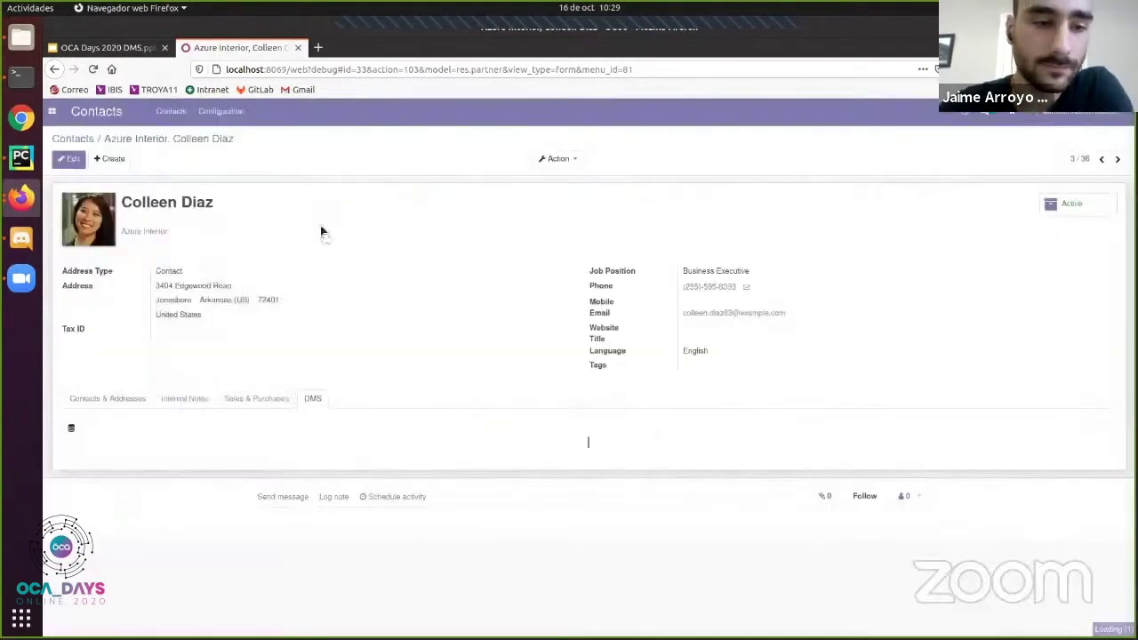
- Add a subdirectory named 'Directory' under her folder, correcting the misspelled name first
left_click(71, 428)
type("d")
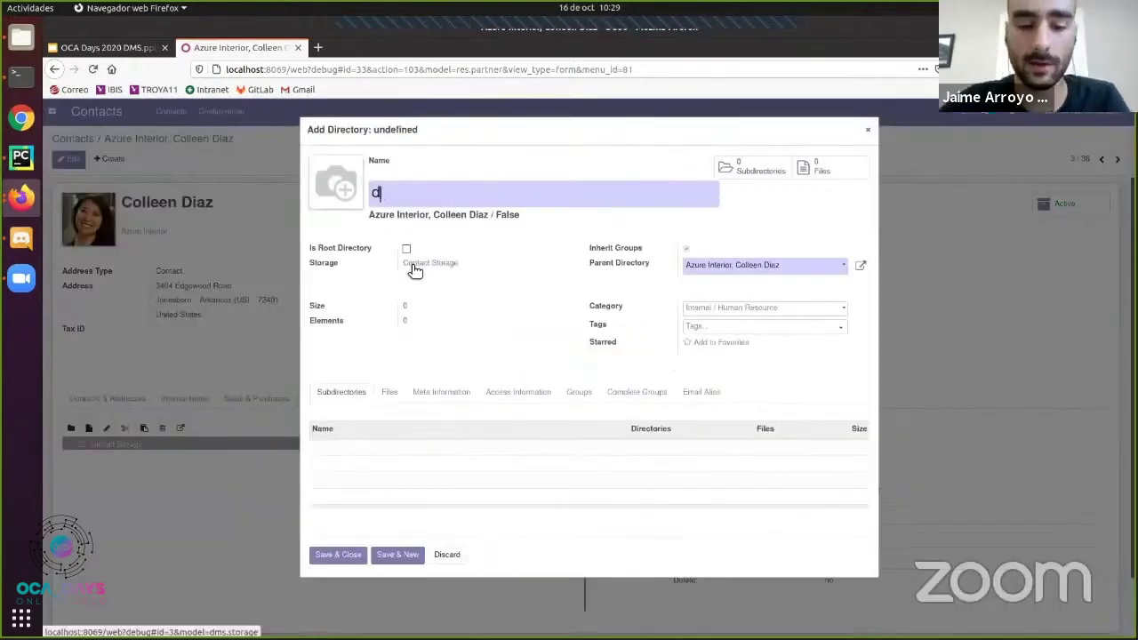
type("IRECTOY1")
key("BackSpace")
key("BackSpace")
key("BackSpace")
key("BackSpace")
key("BackSpace")
key("BackSpace")
key("BackSpace")
key("BackSpace")
key("BackSpace")
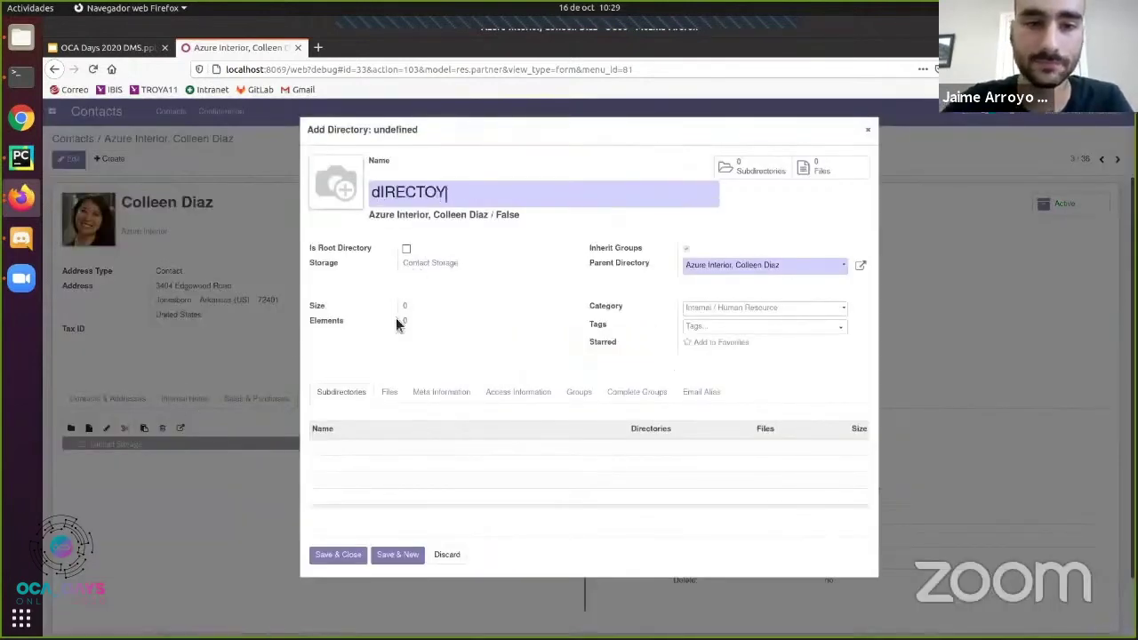
type("Dire")
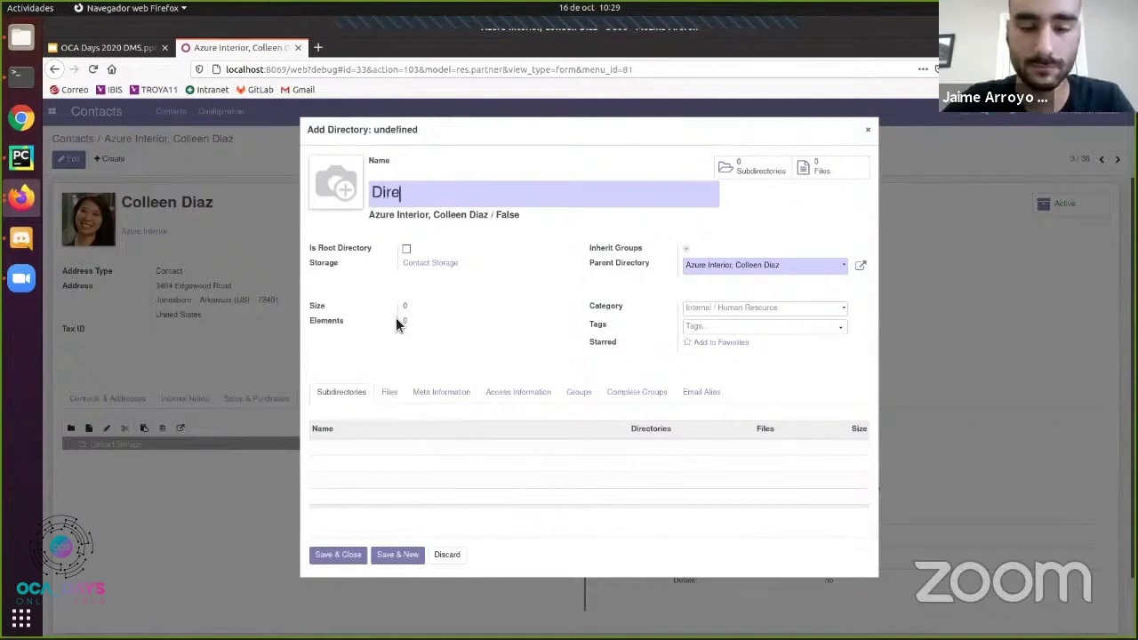
type("ctory")
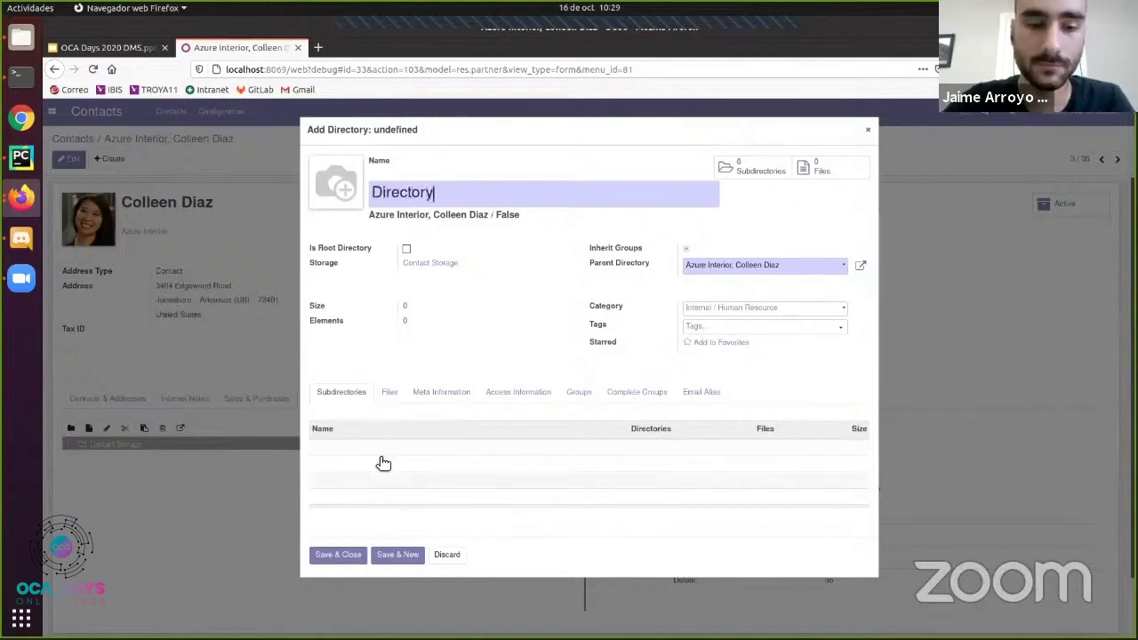
left_click(340, 554)
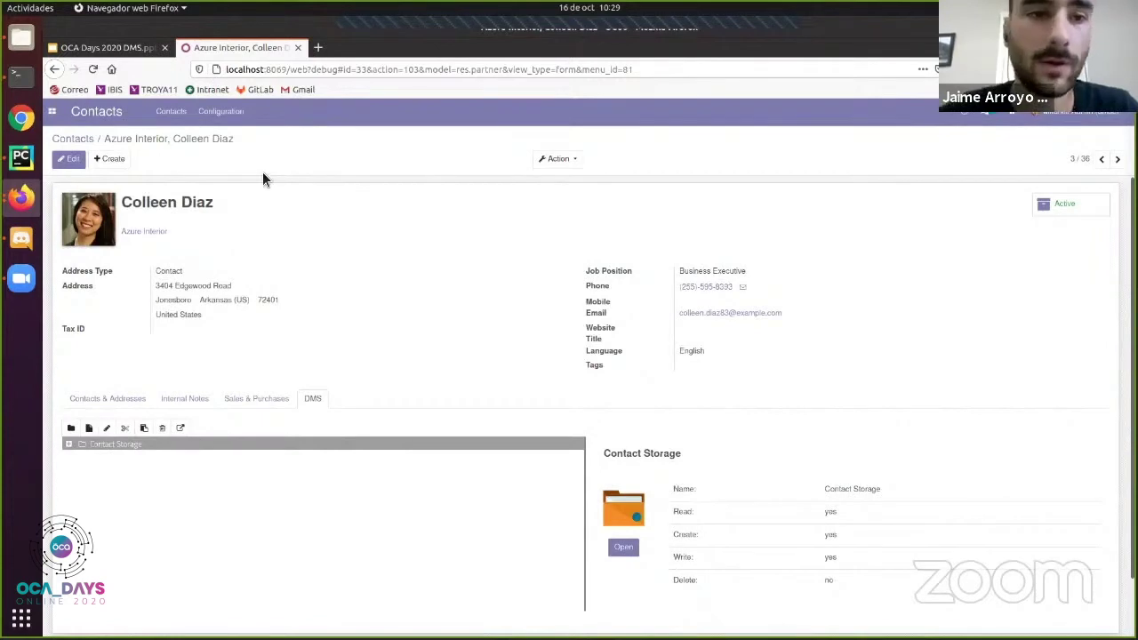
left_click(64, 118)
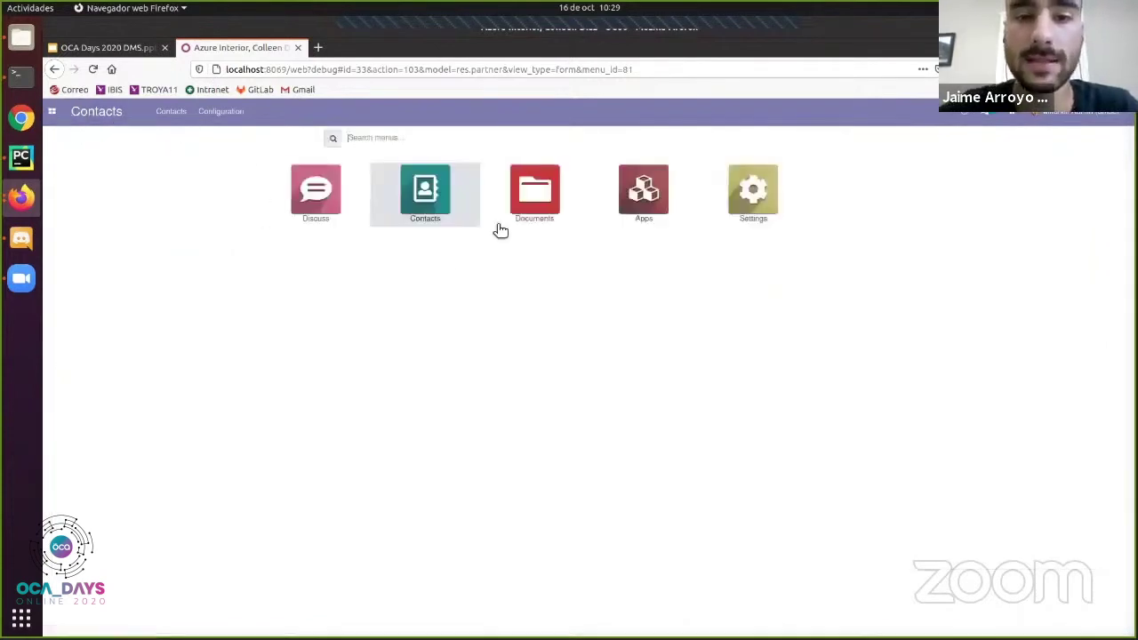
left_click(535, 193)
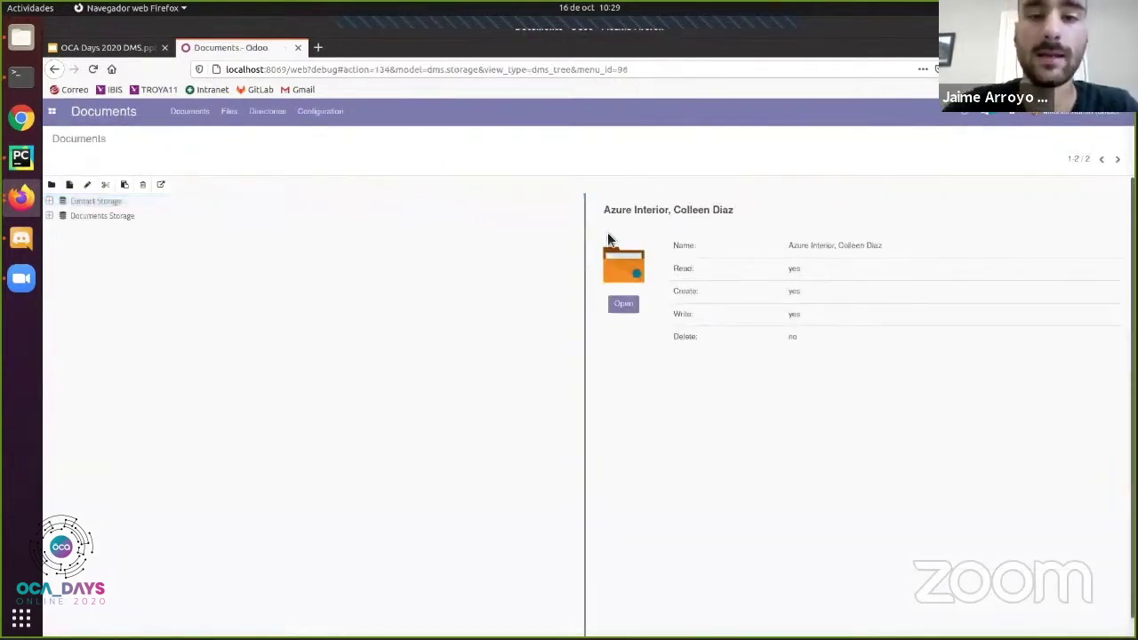
left_click(52, 203)
left_click(84, 216)
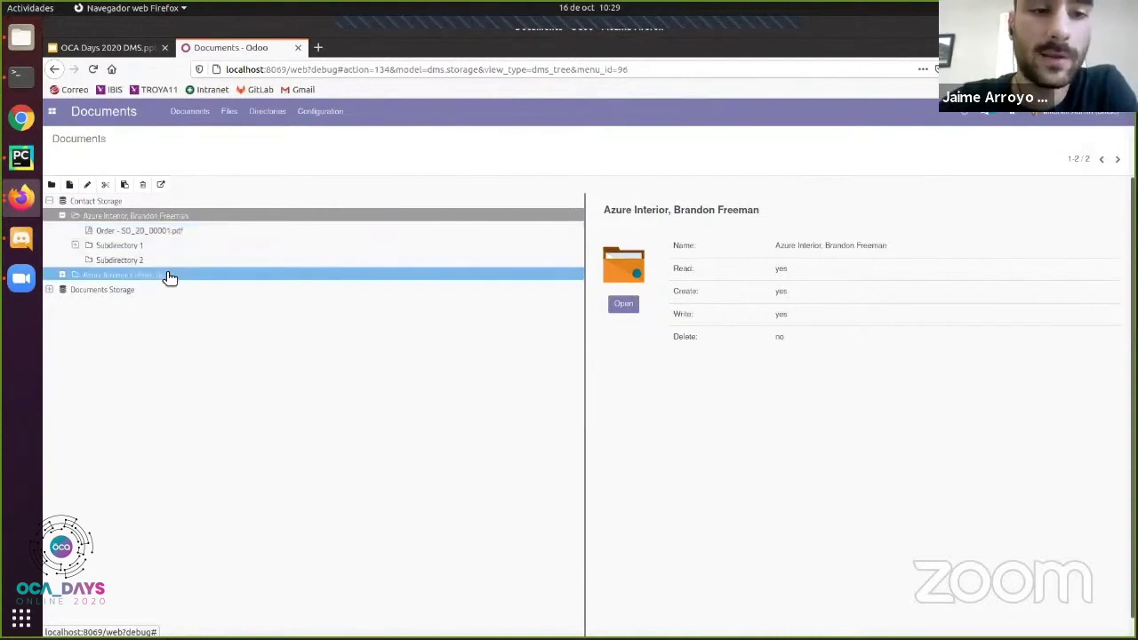
left_click(63, 276)
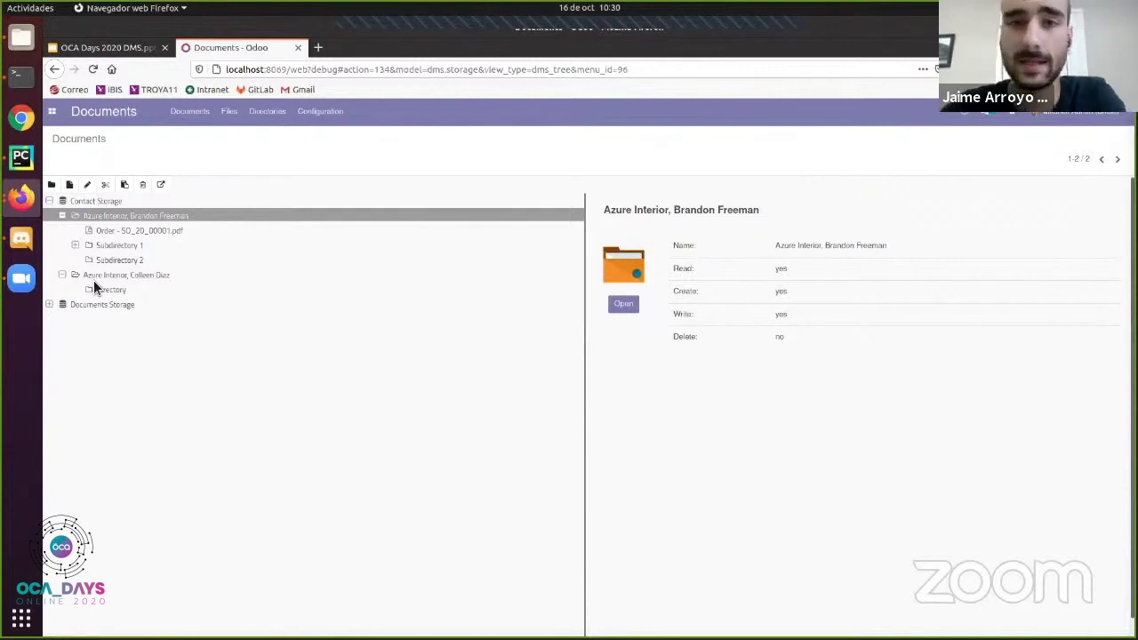
- Log in to Odoo at localhost as the portal user in a Firefox private window
left_click(1122, 69)
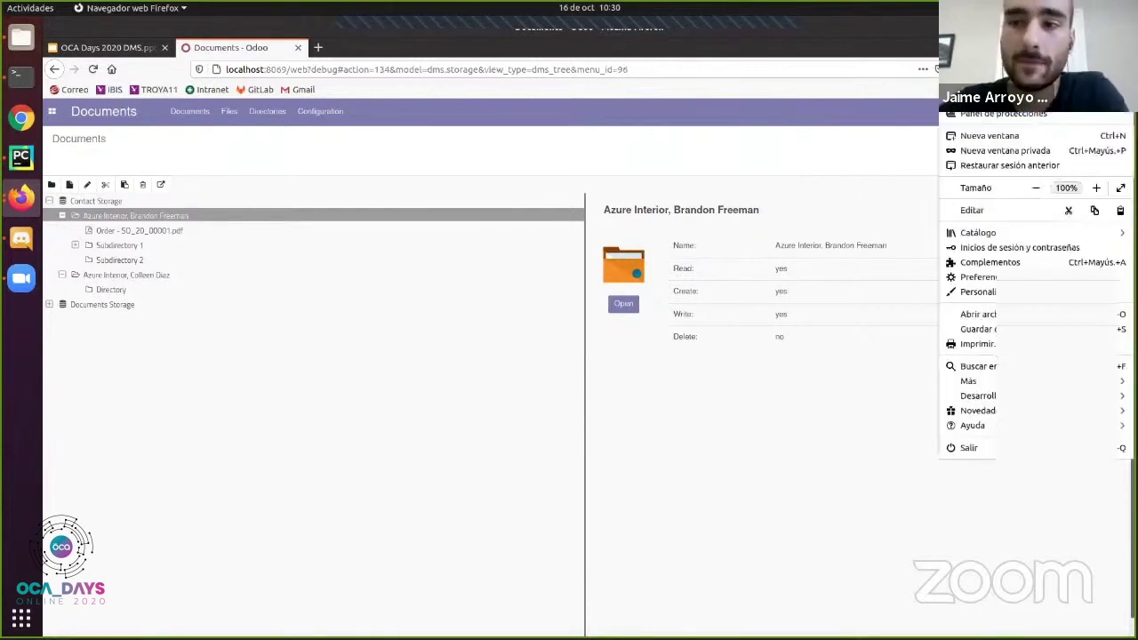
left_click(1004, 151)
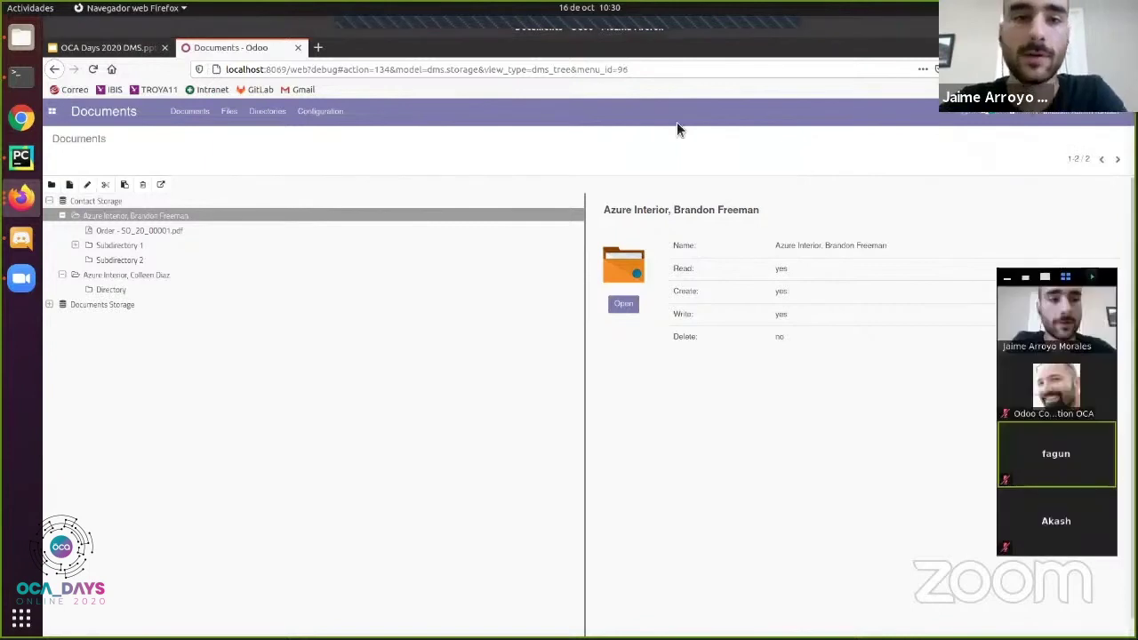
type("localhost:8069/")
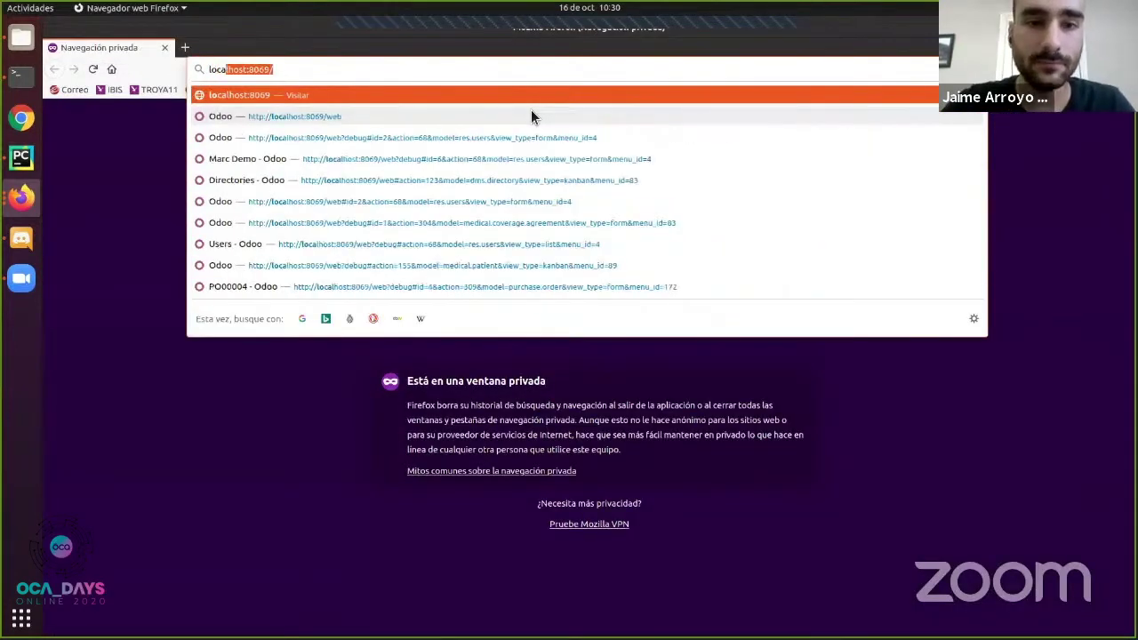
key("Return")
type("demo")
key("Tab")
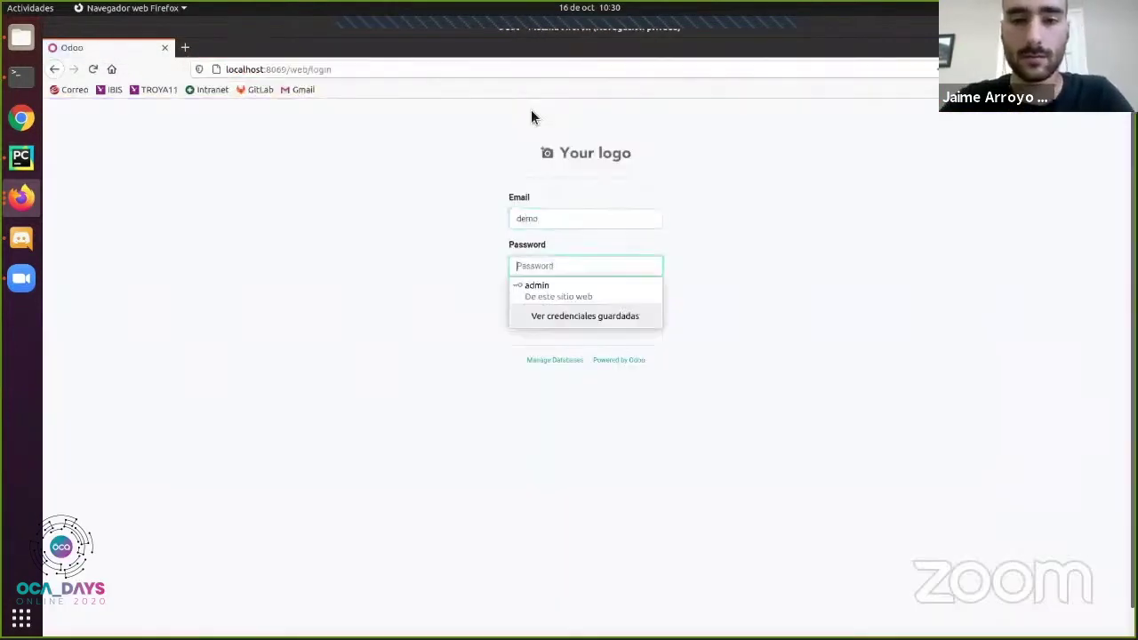
type("demo")
key("Return")
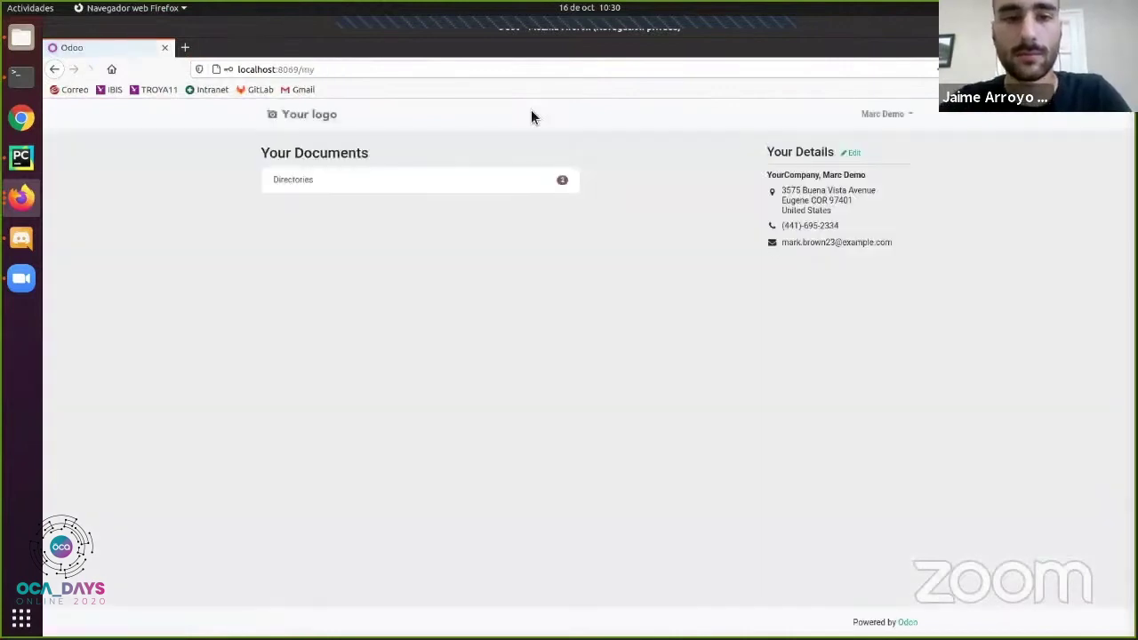
- Browse the portal's Directories > Documents > Code, then start and cancel downloading ASPECTJ.aj
left_click(330, 188)
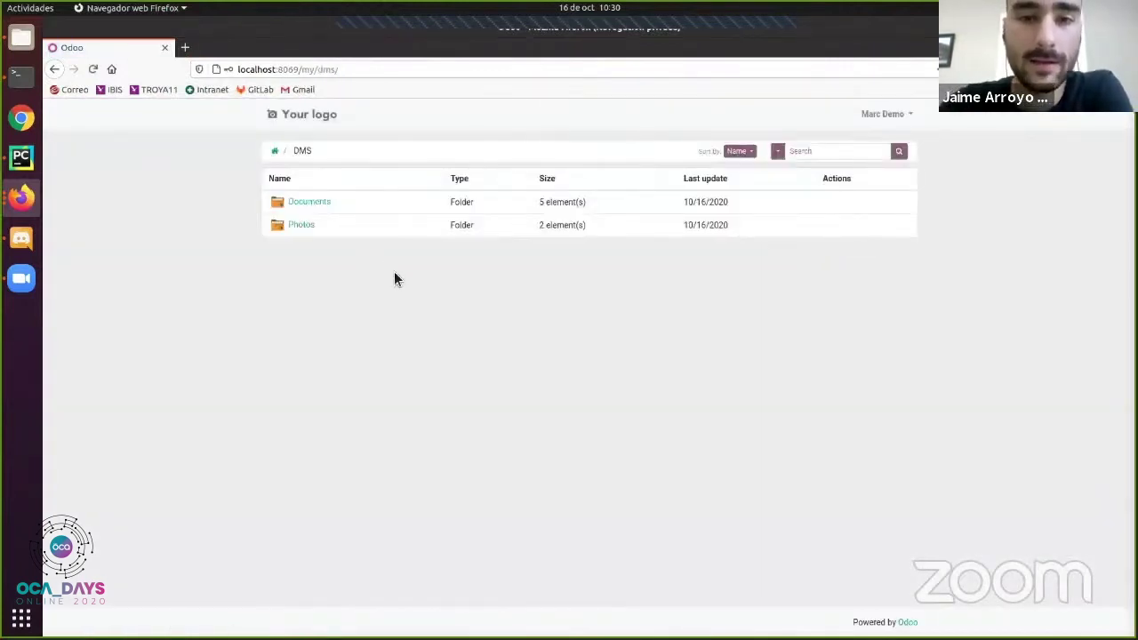
left_click(308, 204)
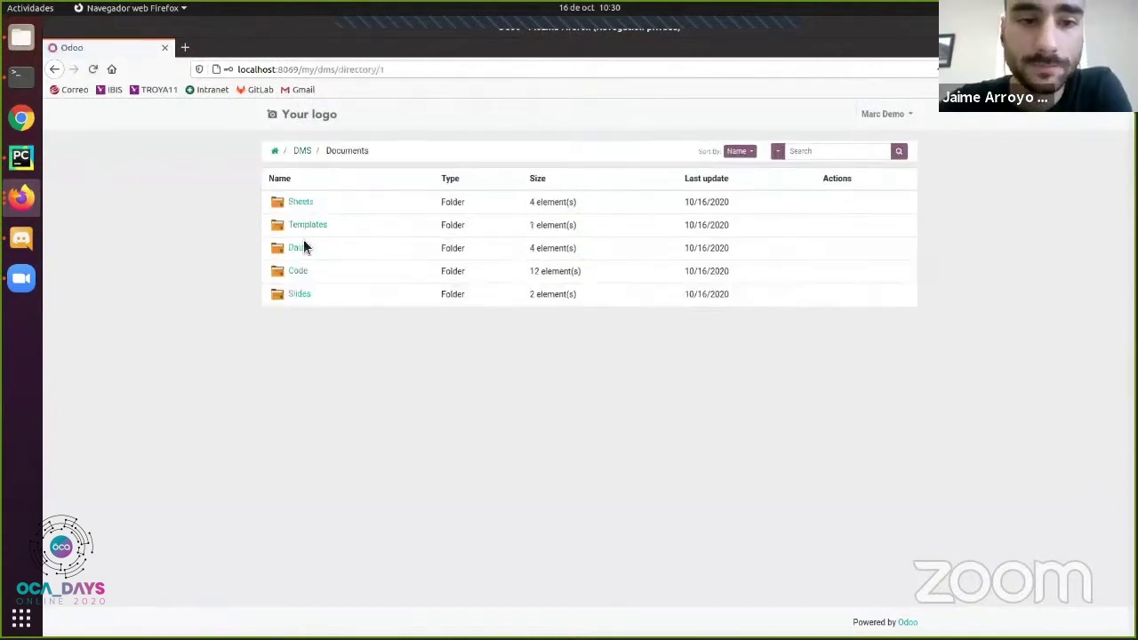
left_click(298, 272)
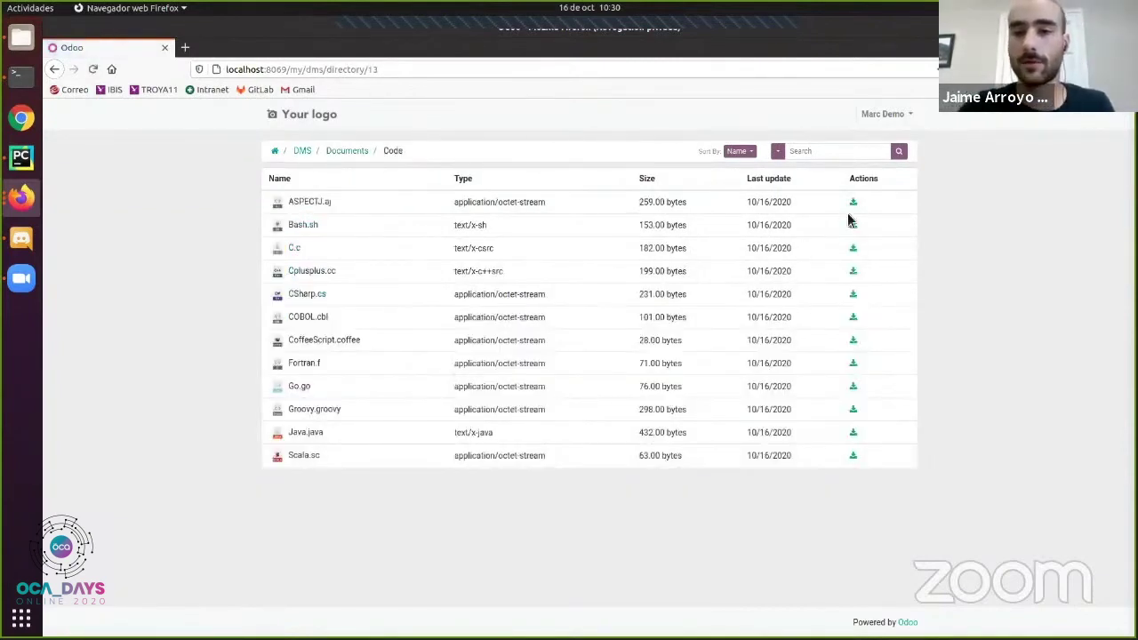
left_click(852, 203)
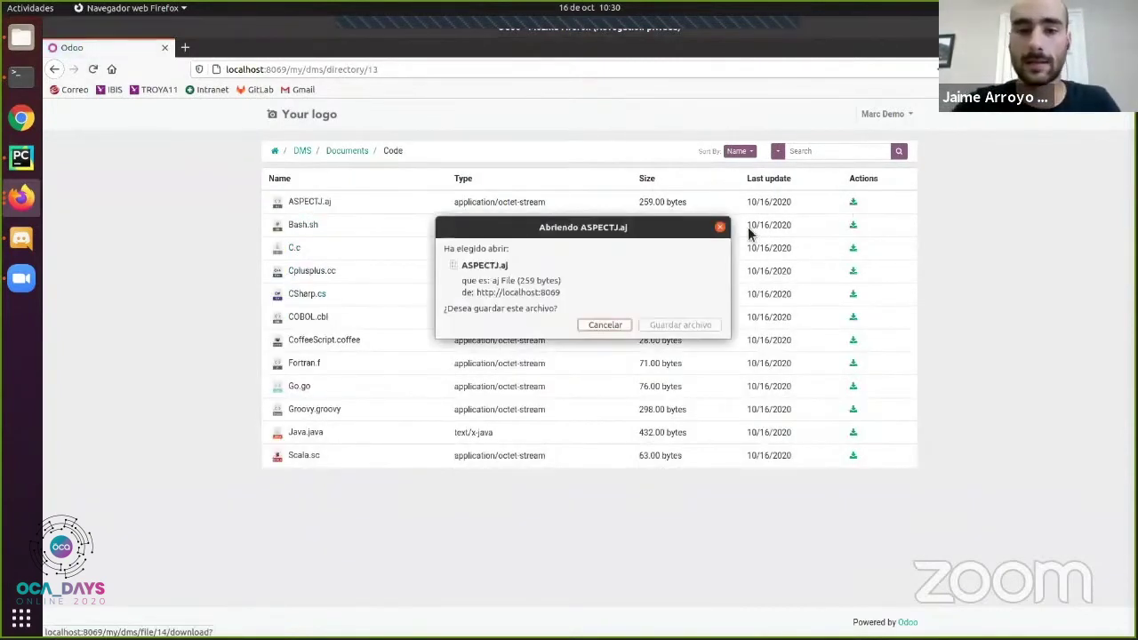
left_click(720, 228)
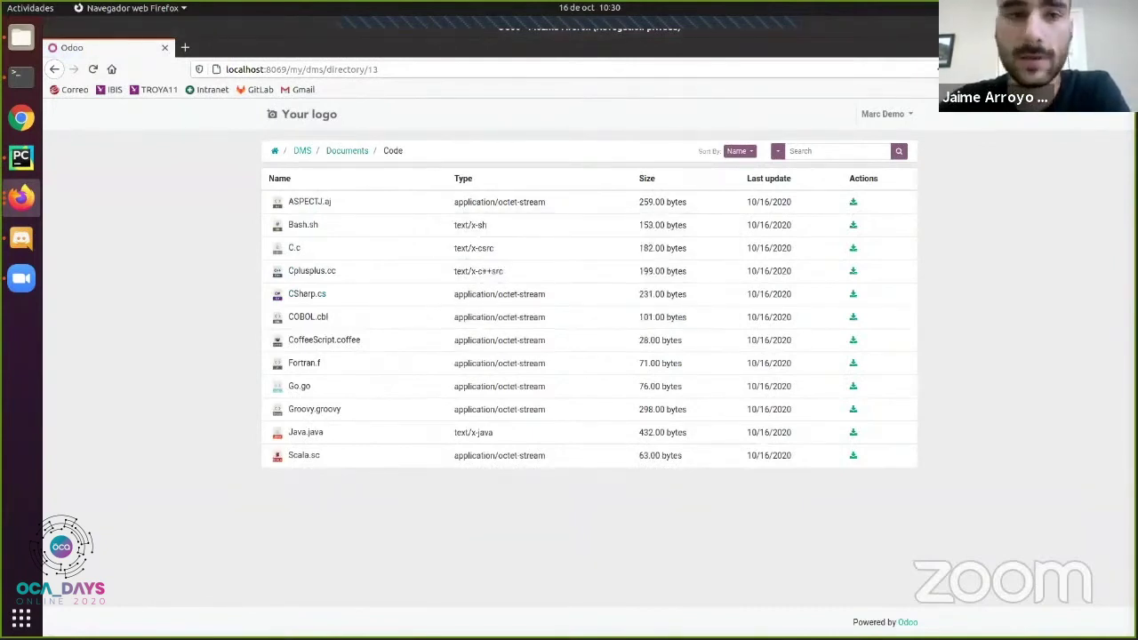
- Return to the Google Slides presentation and advance to the Roadmap slide
key("alt+Tab")
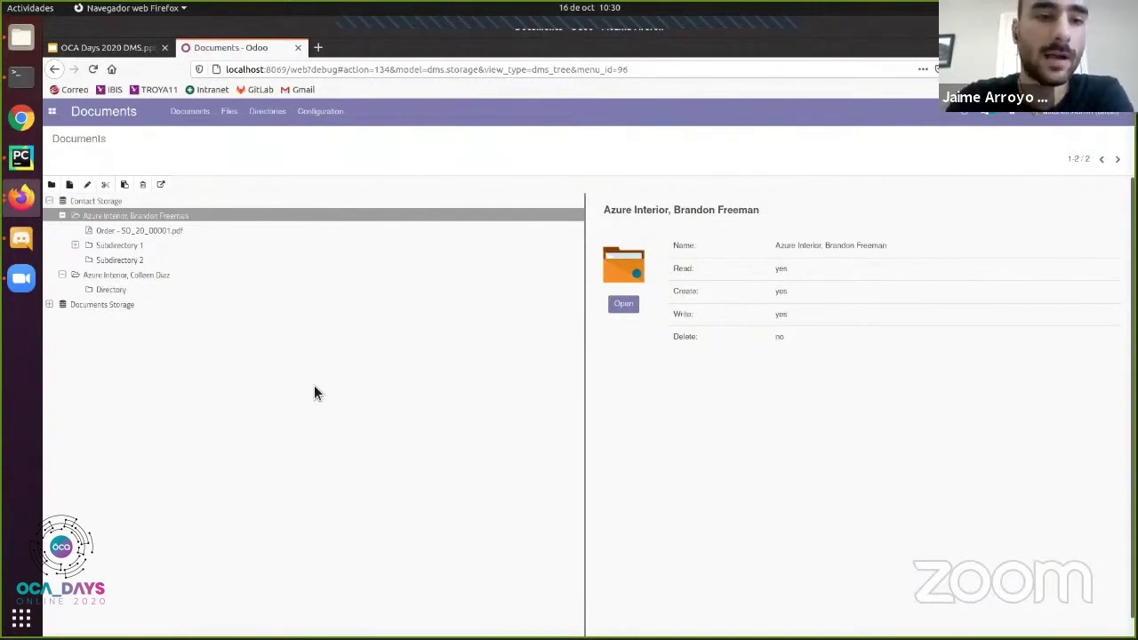
left_click(21, 196)
left_click(98, 231)
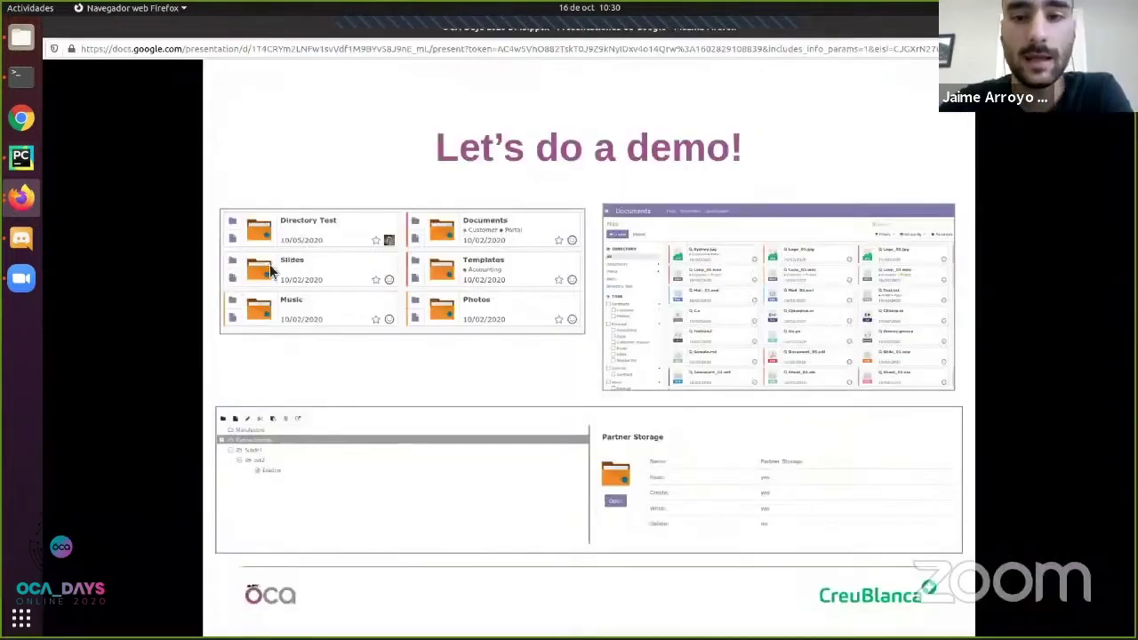
left_click(364, 282)
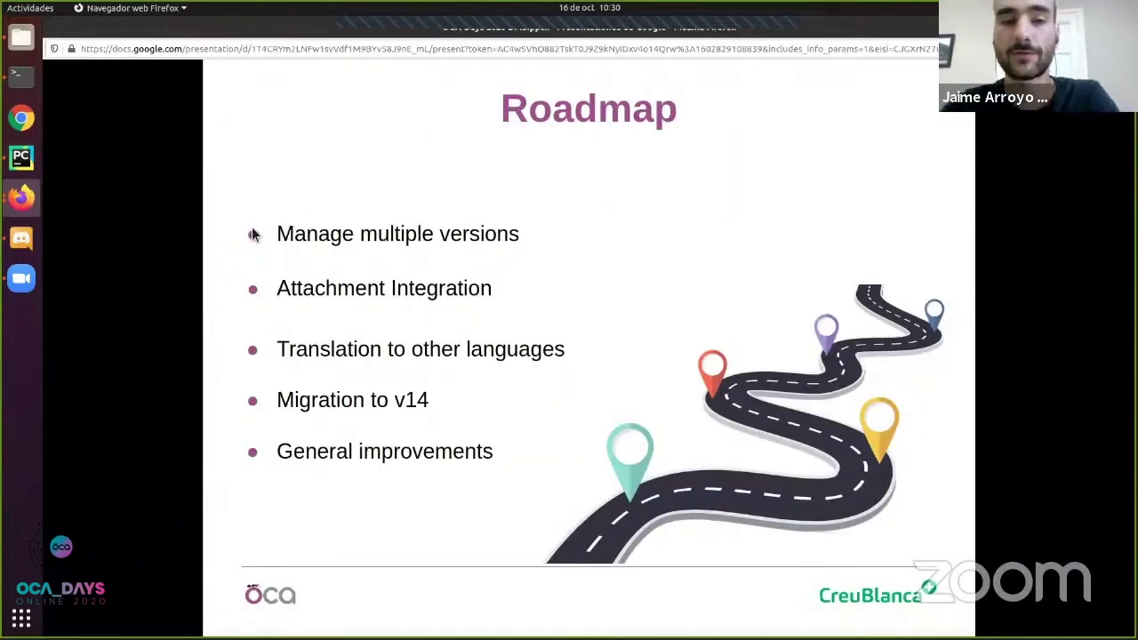